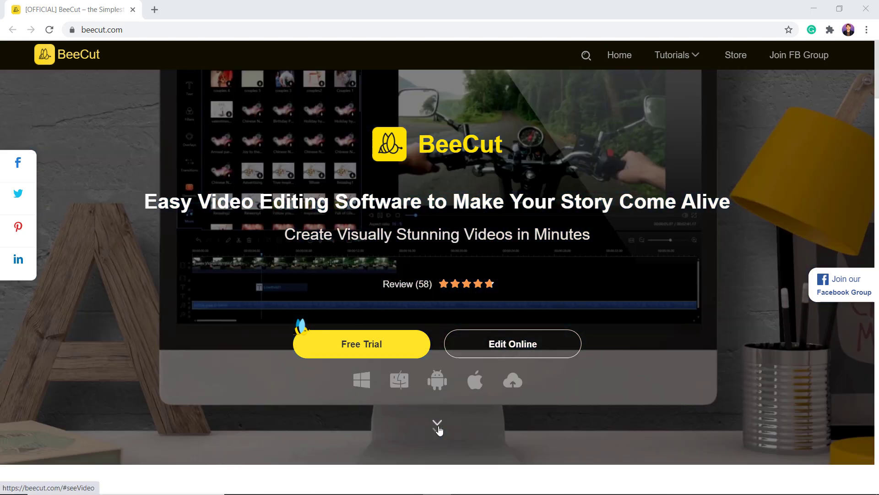
- Browse the features on beecut.com, then start the BeeCut free trial download
click(438, 426)
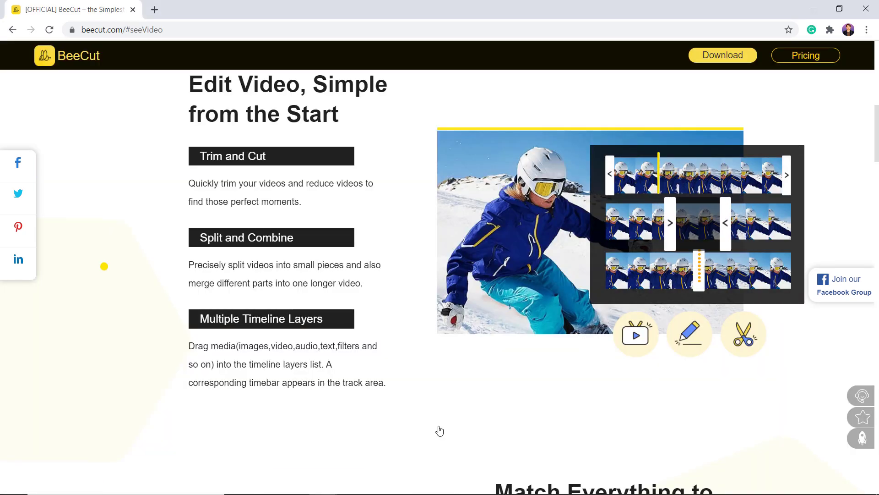
scroll(439, 429, down, 15)
scroll(439, 430, down, 8)
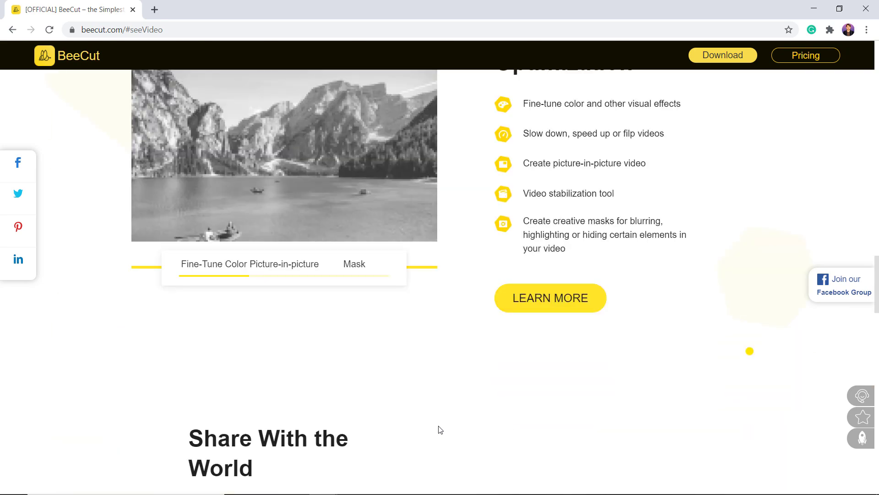
scroll(439, 430, up, 20)
scroll(440, 430, up, 3)
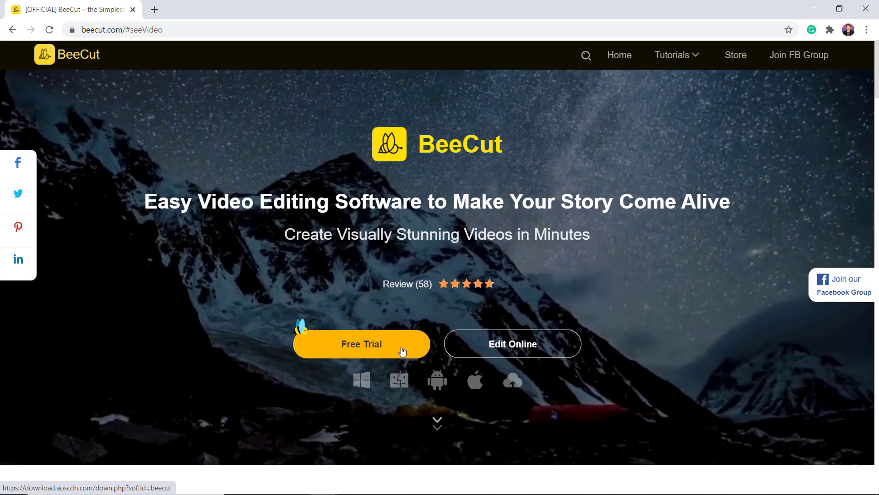
click(402, 351)
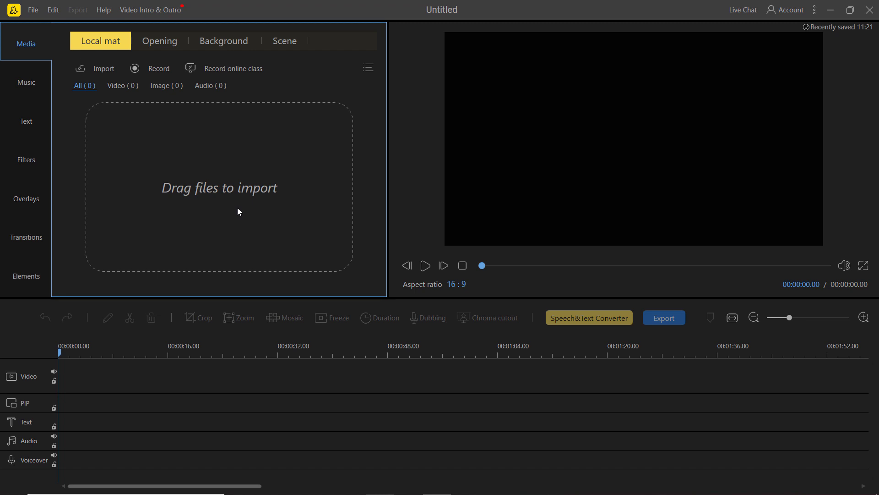
click(45, 119)
click(34, 82)
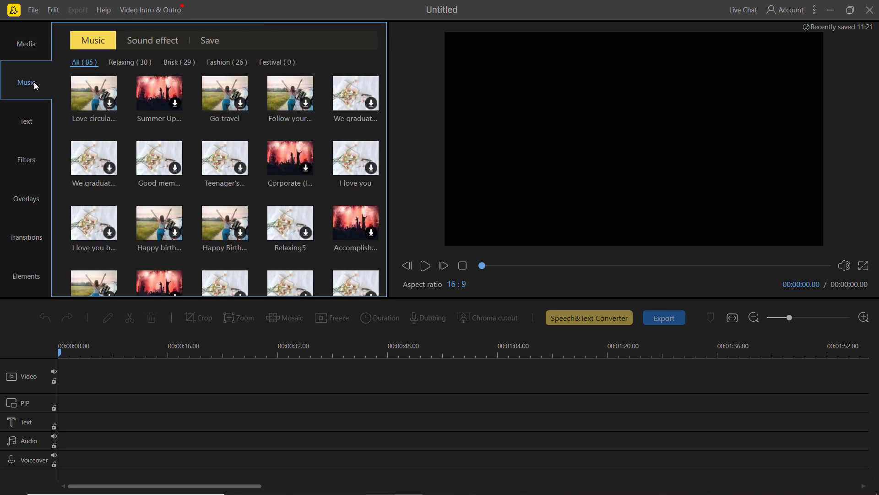
click(35, 122)
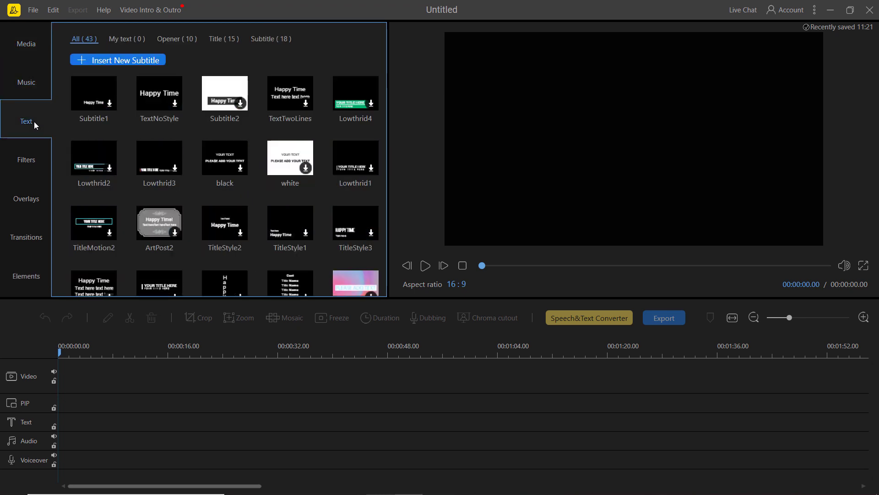
click(37, 165)
click(34, 204)
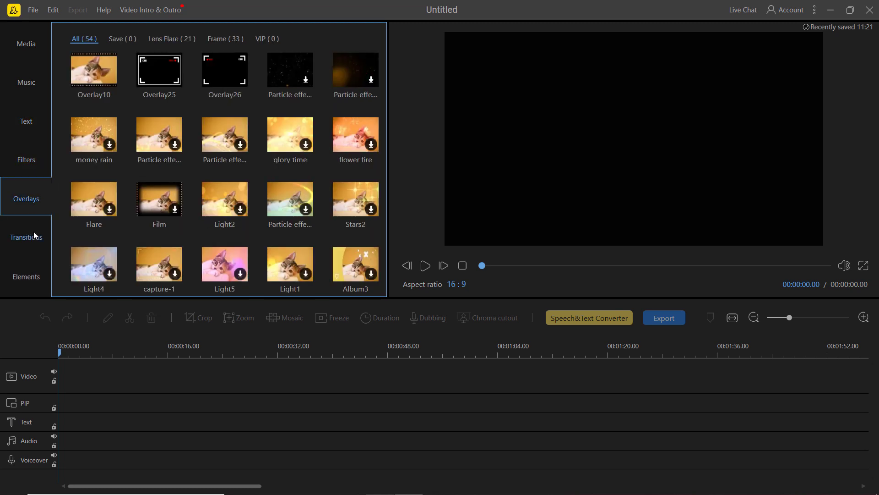
click(35, 235)
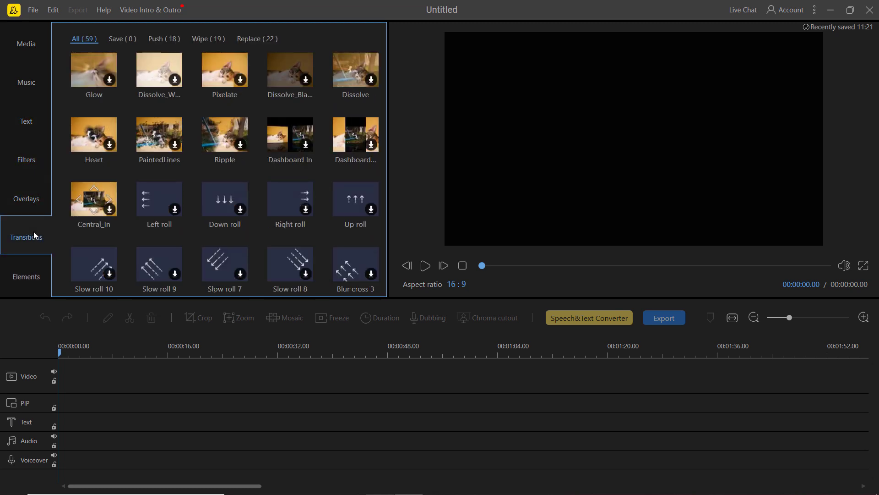
click(37, 278)
click(38, 45)
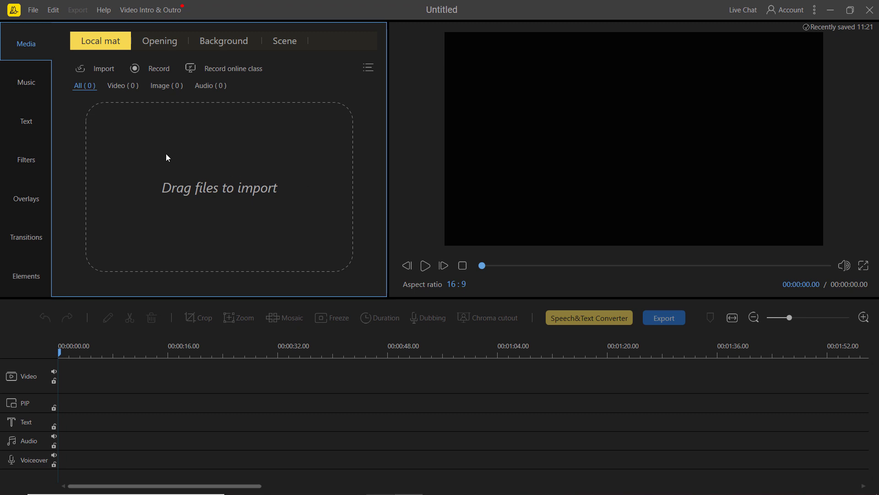
- Import the three video files, including xiaomi headphone, into the media library
click(105, 70)
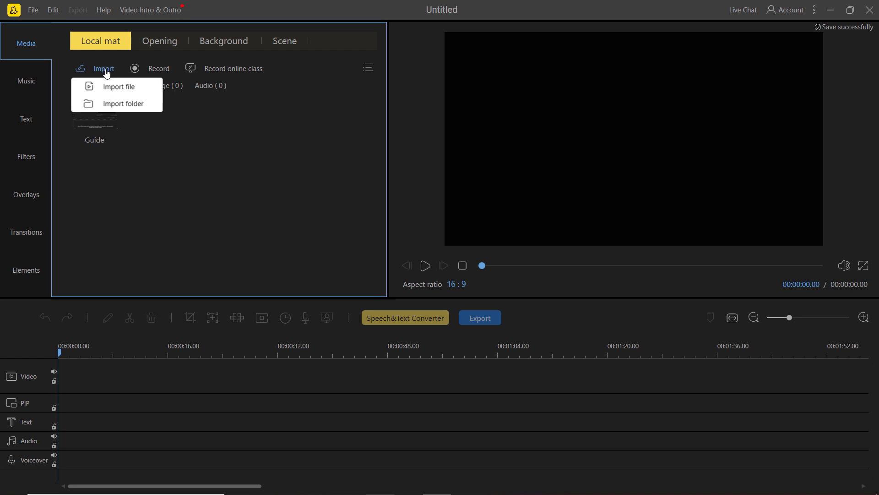
click(142, 89)
drag(322, 210, 128, 165)
click(328, 256)
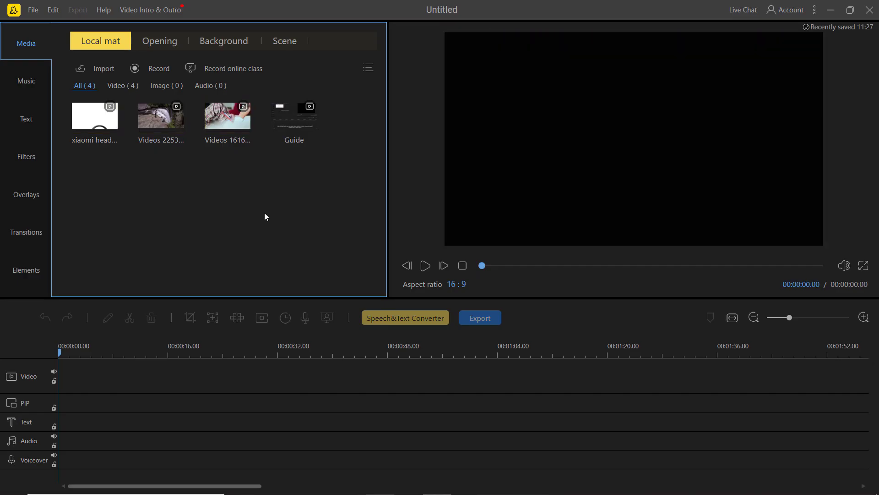
- Place Videos 1616168 on the video track, then delete it to leave the timeline empty
click(234, 131)
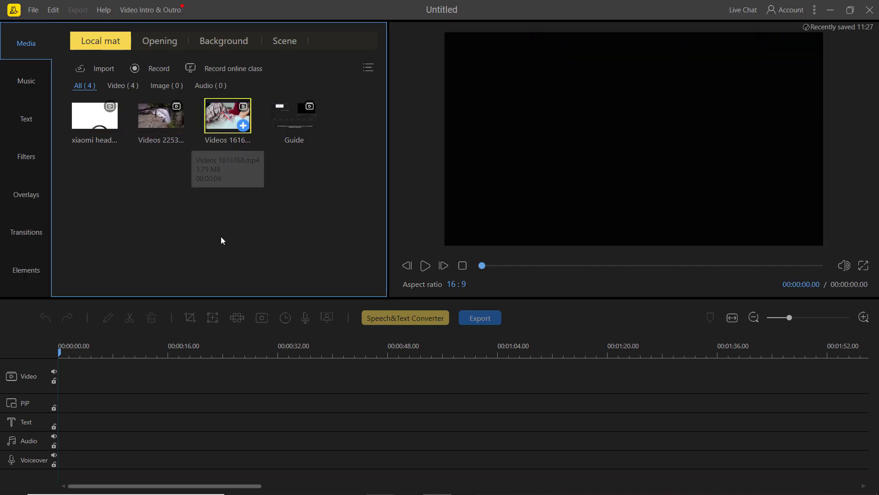
drag(220, 253, 68, 385)
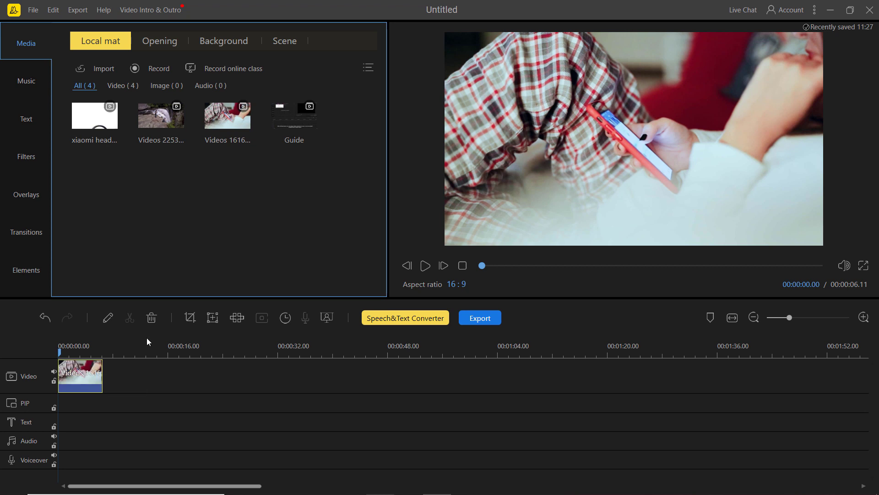
click(151, 317)
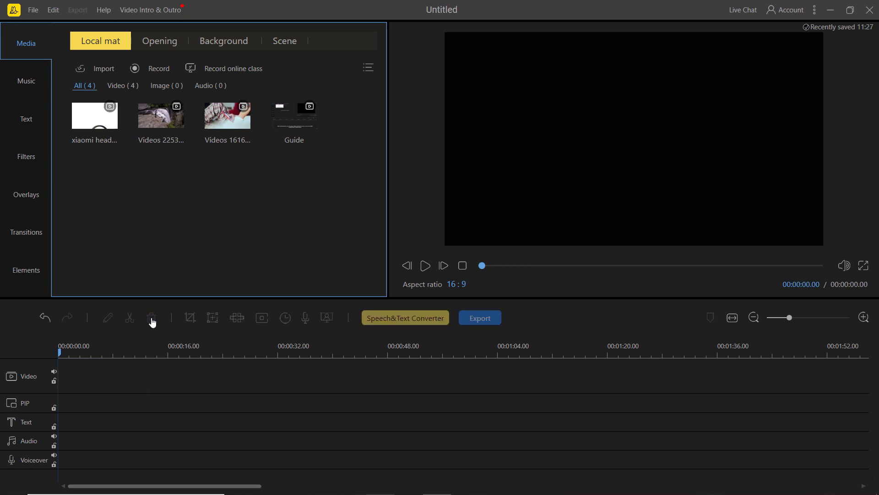
- Put xiaomi headphone on the video track and trim its end from 3:42 to 3:22
mouse_move(98, 126)
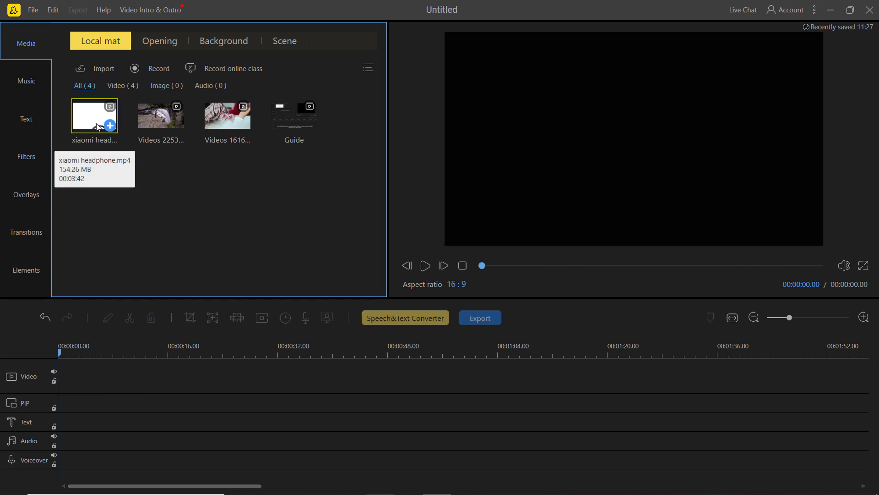
drag(97, 127, 90, 365)
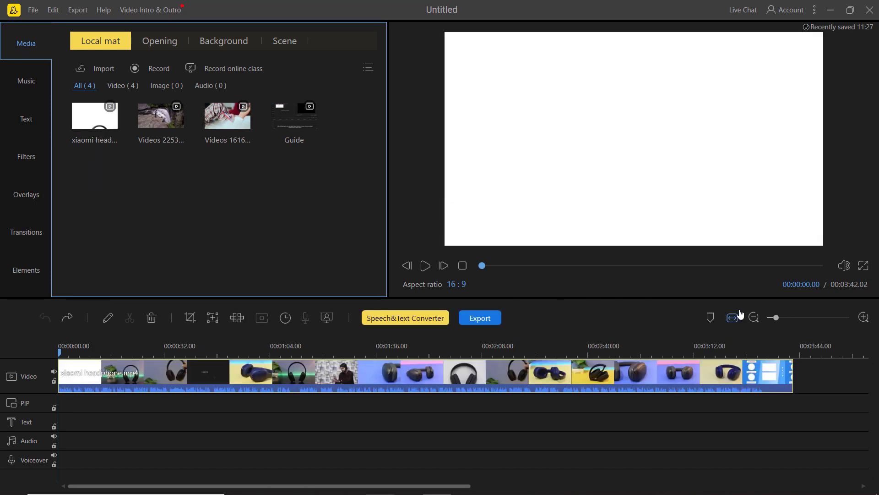
click(863, 319)
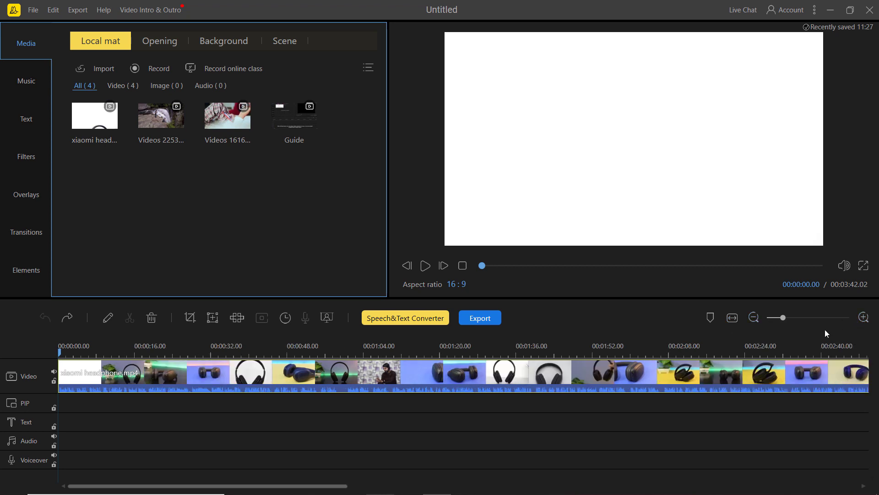
click(754, 321)
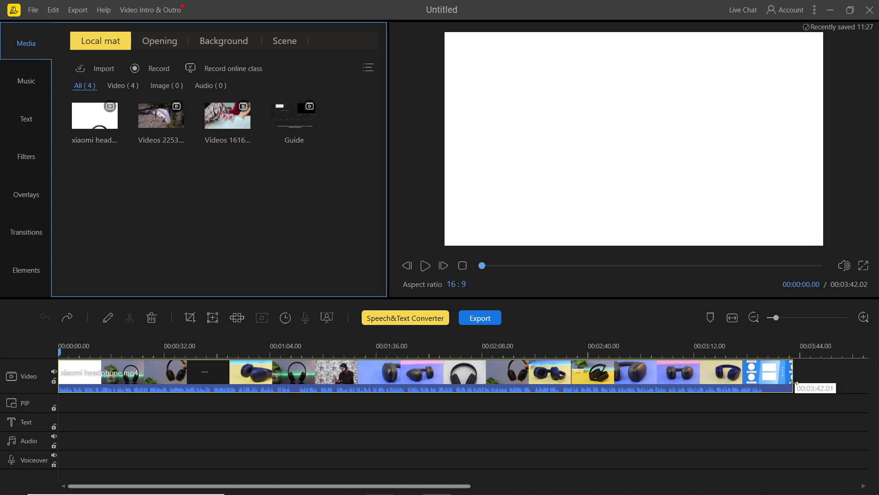
drag(793, 383, 727, 377)
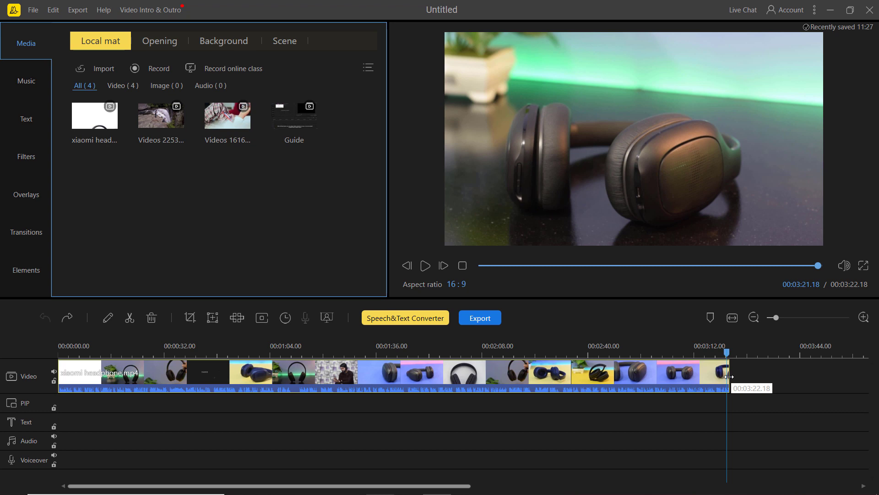
- Split the clip at 1:16 and 1:29, then delete the middle piece to shorten the video to 3:10
click(315, 355)
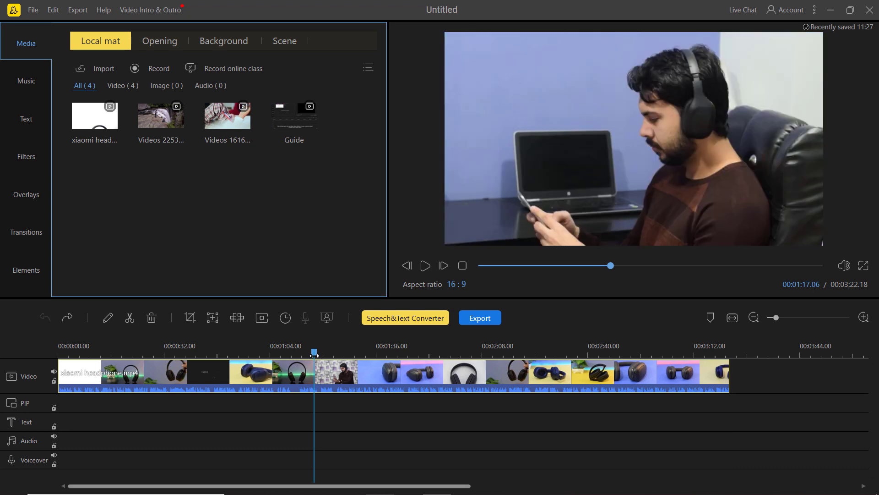
click(312, 352)
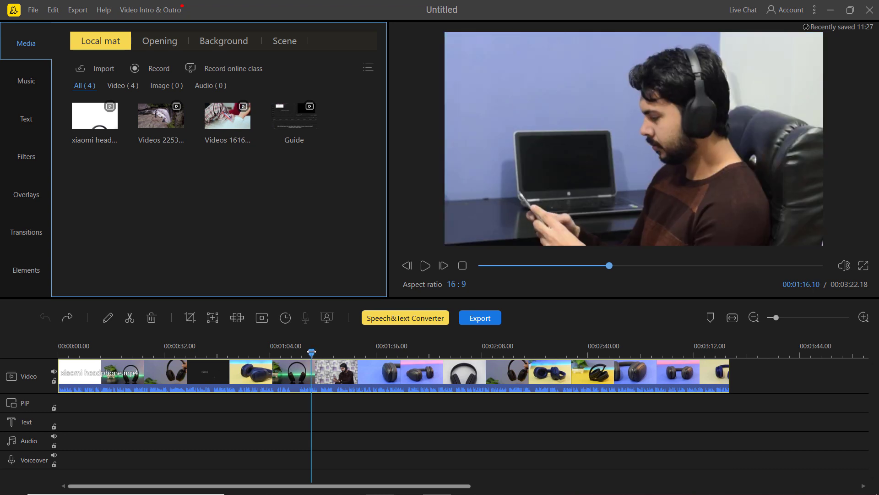
click(129, 321)
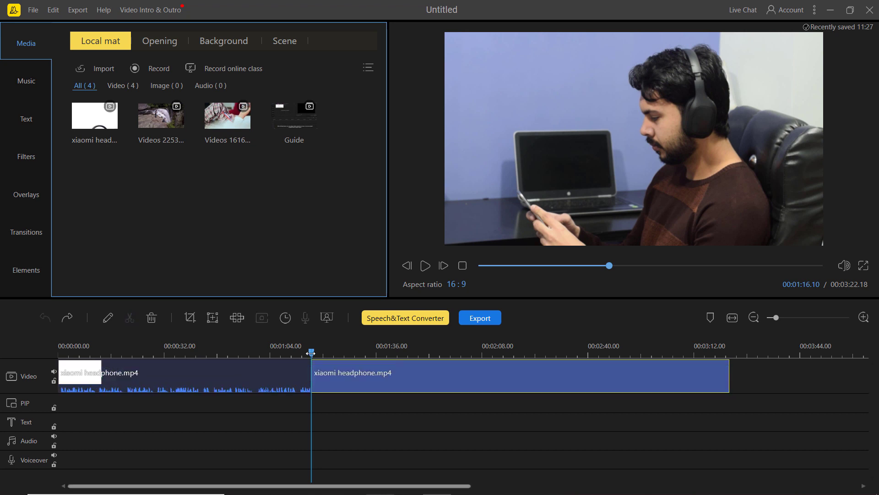
drag(311, 351, 358, 353)
click(355, 372)
drag(311, 352, 354, 352)
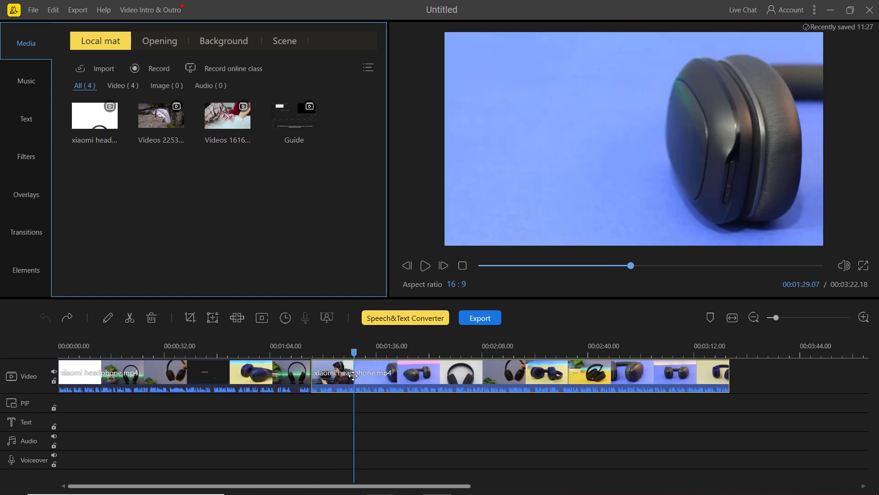
click(130, 317)
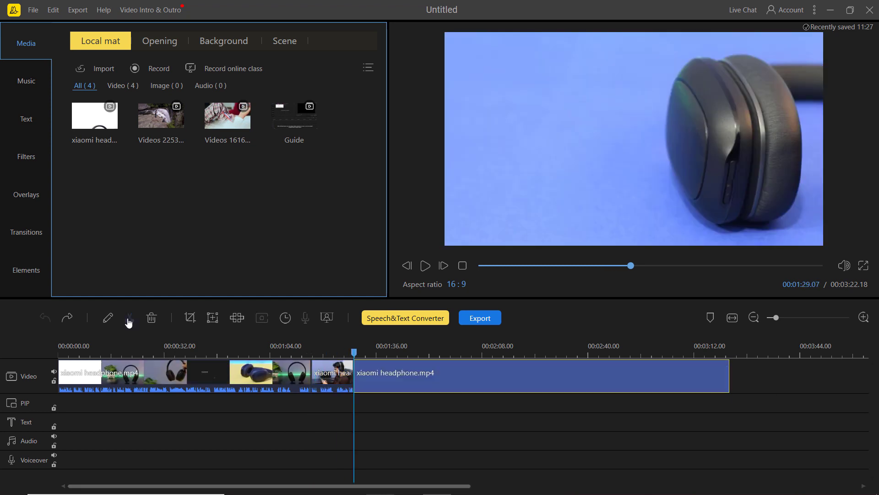
click(333, 388)
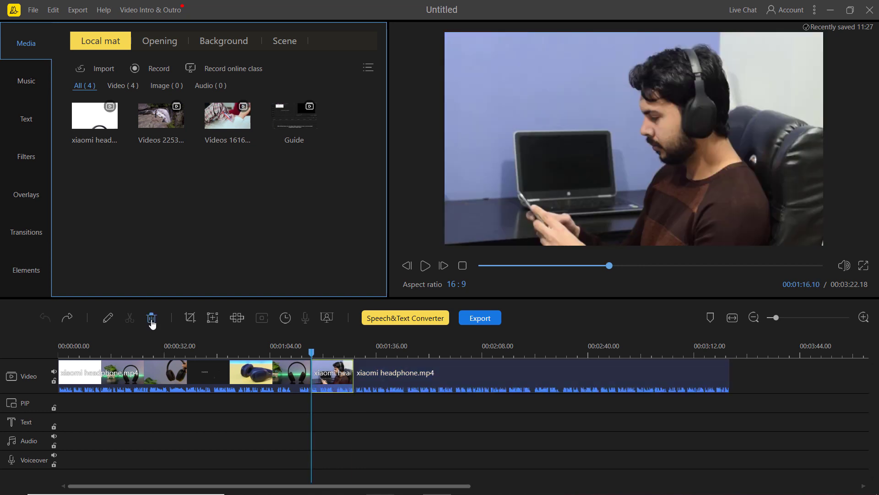
click(151, 320)
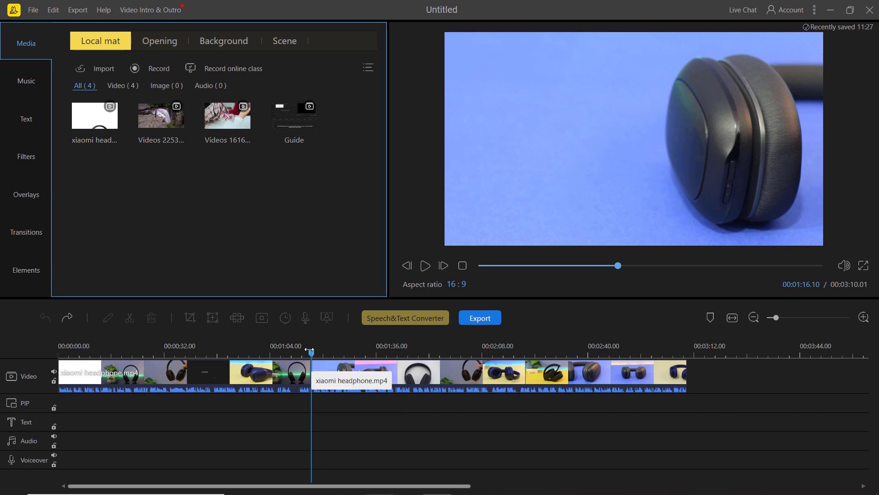
- Download the Left roll transition, place it at the cut near 1:15, and preview it
drag(312, 352, 309, 354)
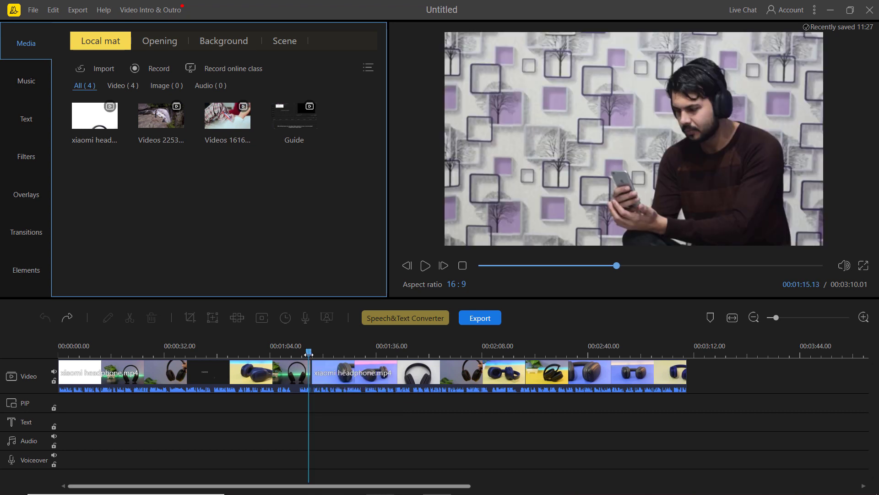
click(28, 235)
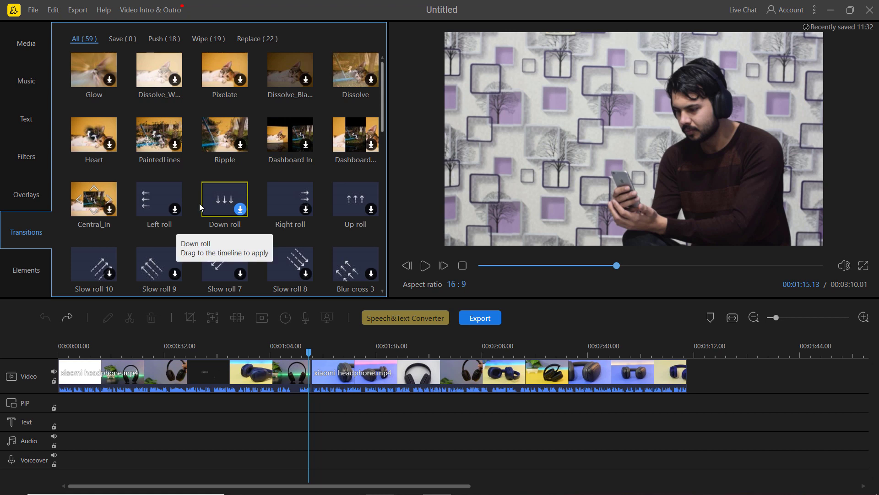
click(170, 196)
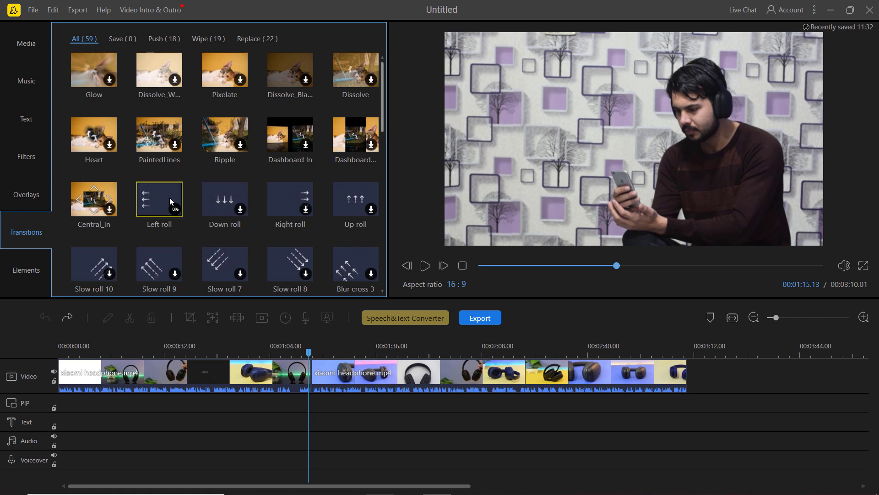
drag(169, 197, 190, 218)
drag(278, 298, 308, 370)
click(426, 266)
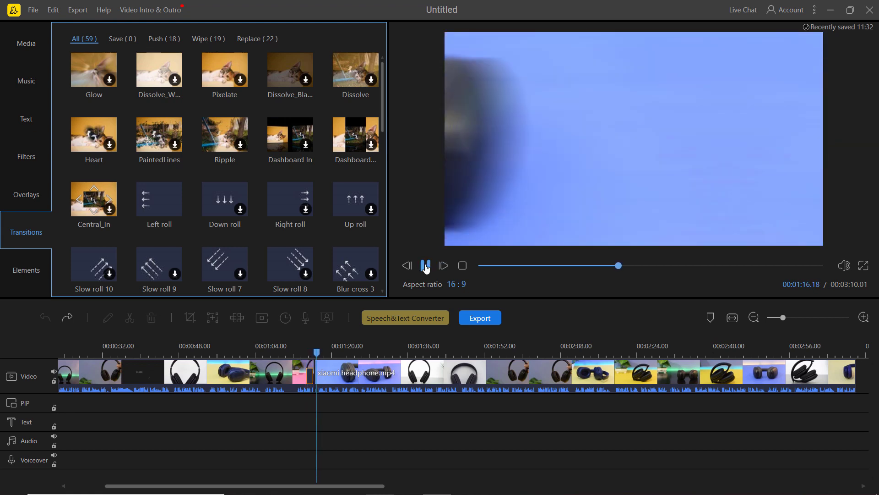
click(426, 266)
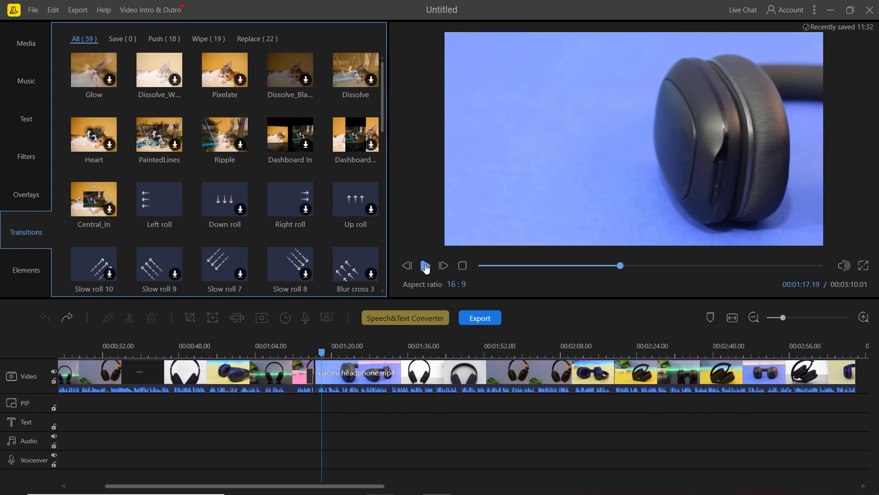
- Download the Down roll transition, preview playback, and select the transition at the clip join
click(159, 264)
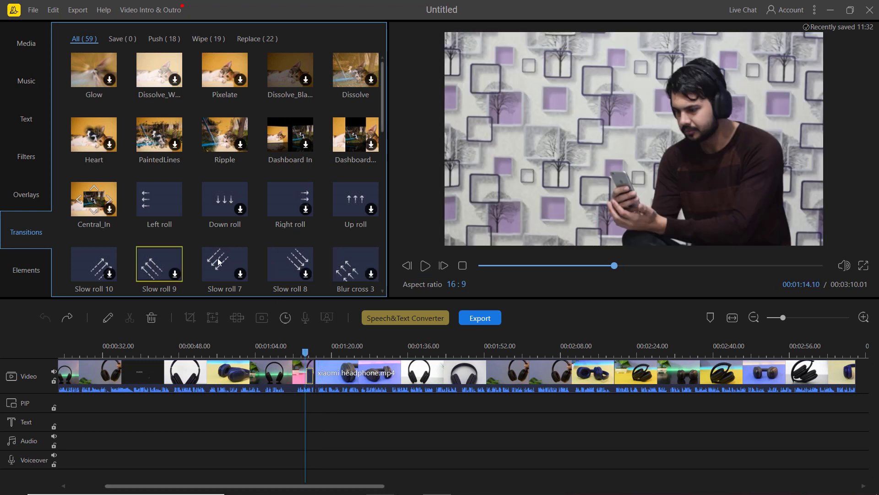
click(239, 210)
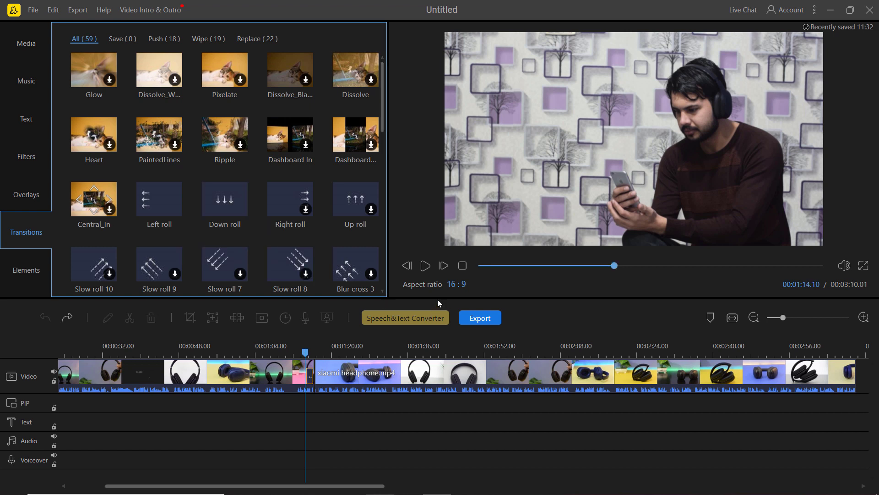
click(430, 272)
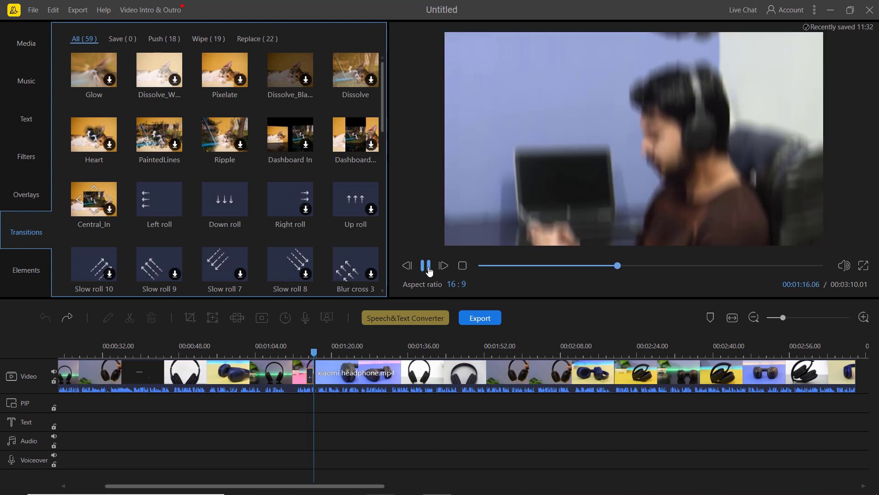
click(309, 385)
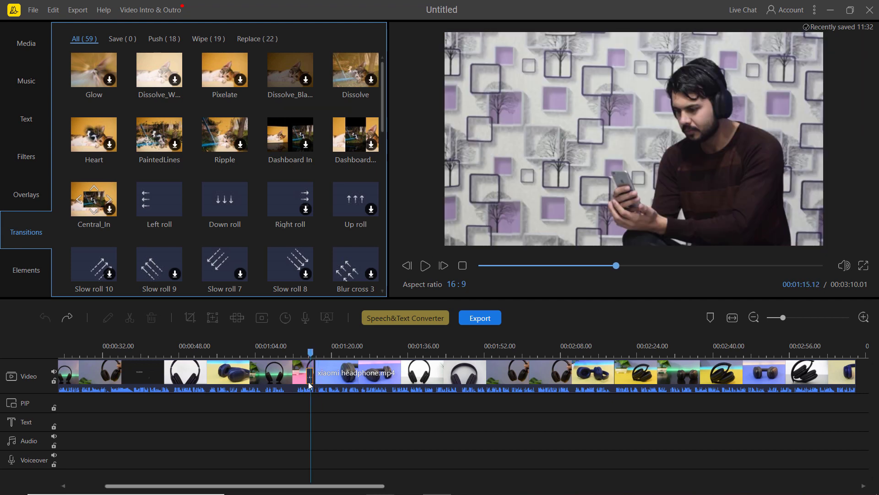
click(308, 378)
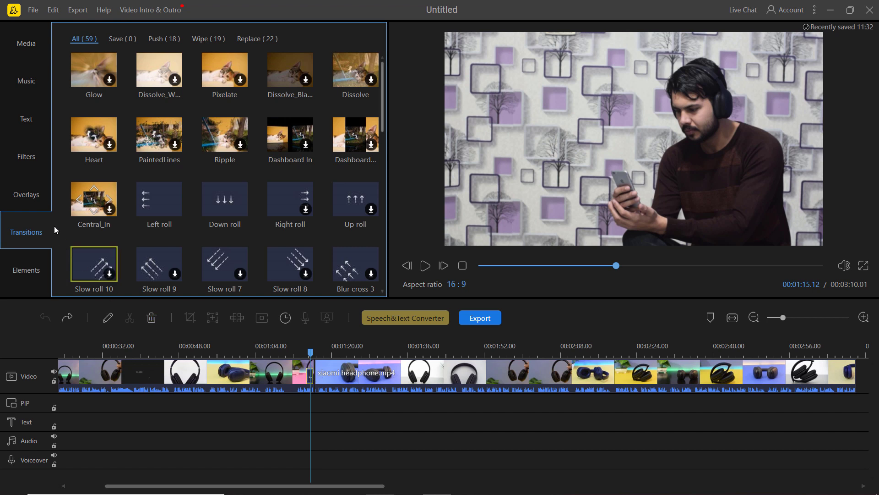
- Add the EdgeFeather filter at the 1:16 playhead, play to check it, and browse more filters
click(33, 159)
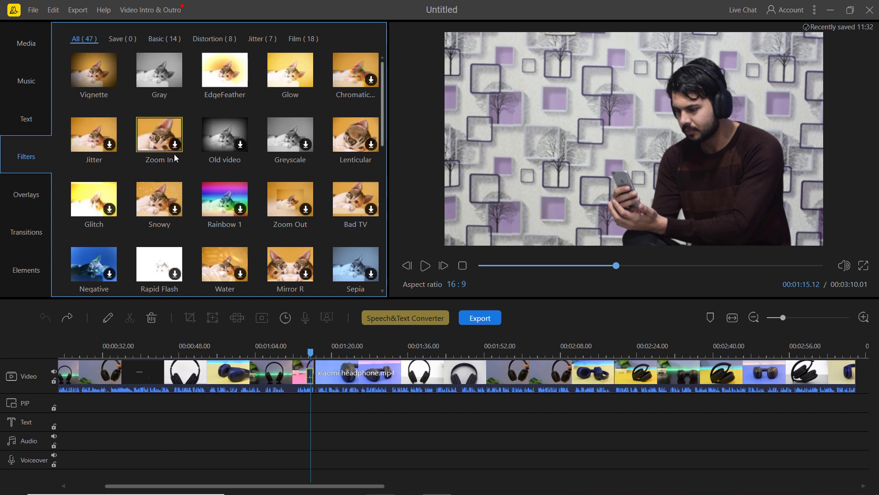
click(219, 79)
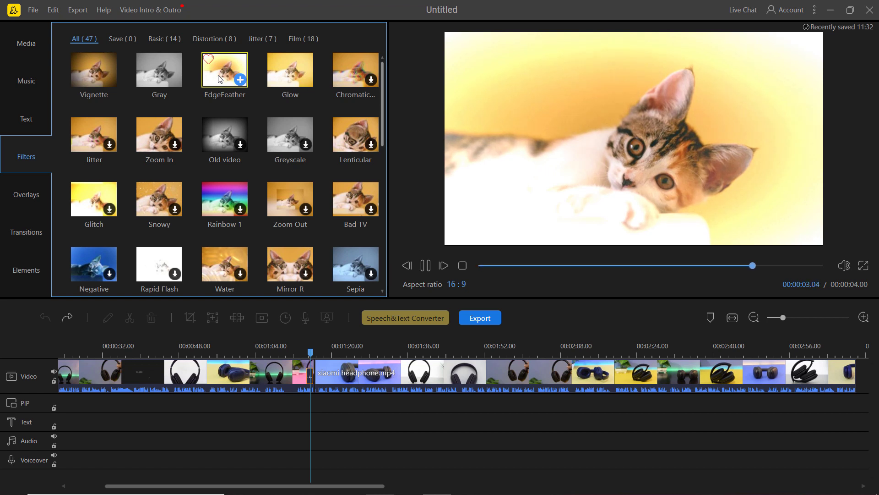
click(244, 85)
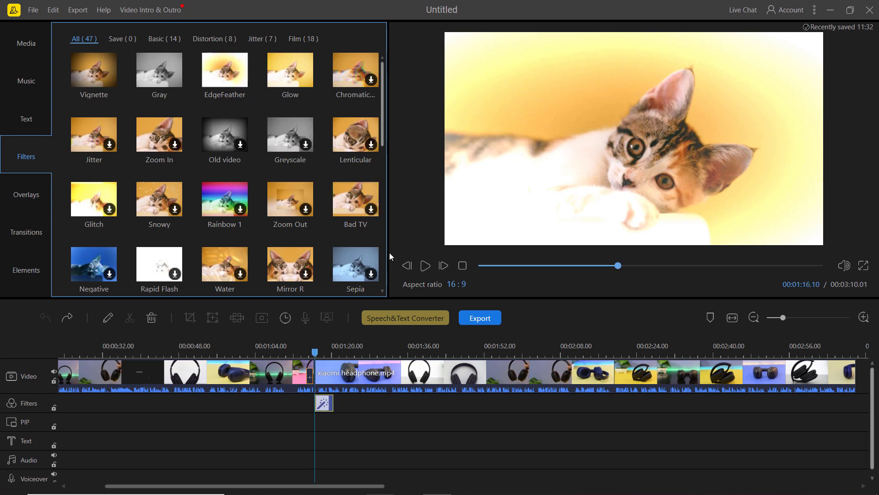
click(424, 265)
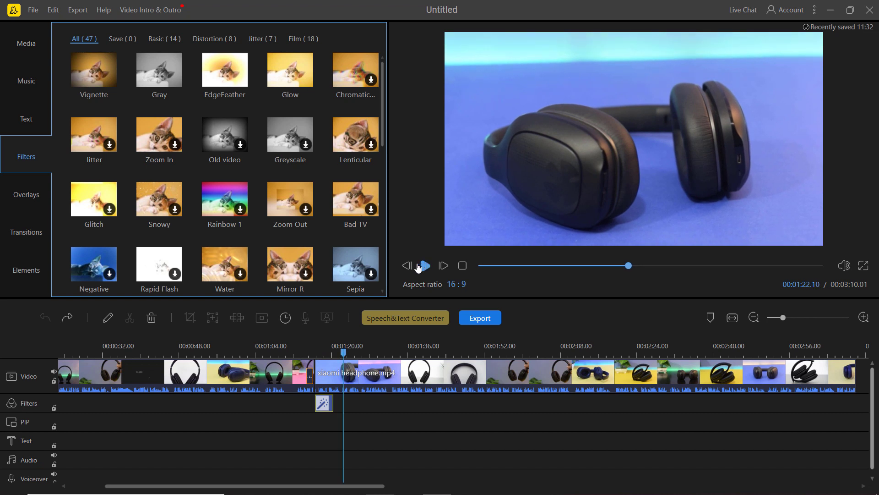
scroll(218, 186, down, 2)
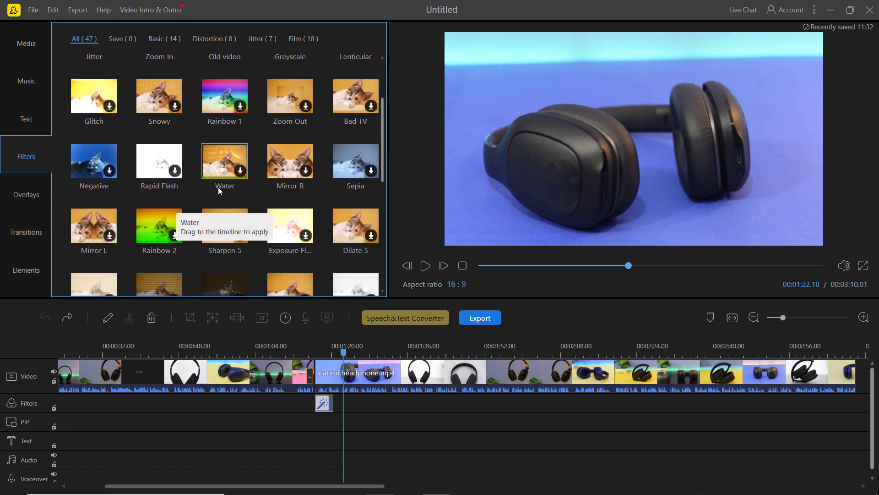
scroll(218, 187, down, 2)
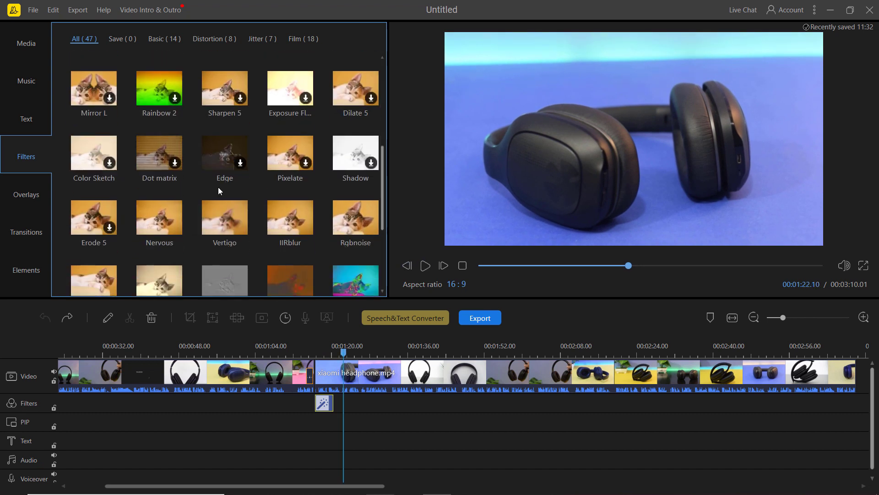
- Download the capture-1 overlay, add it at the playhead, and preview it
click(27, 195)
scroll(229, 180, down, 1)
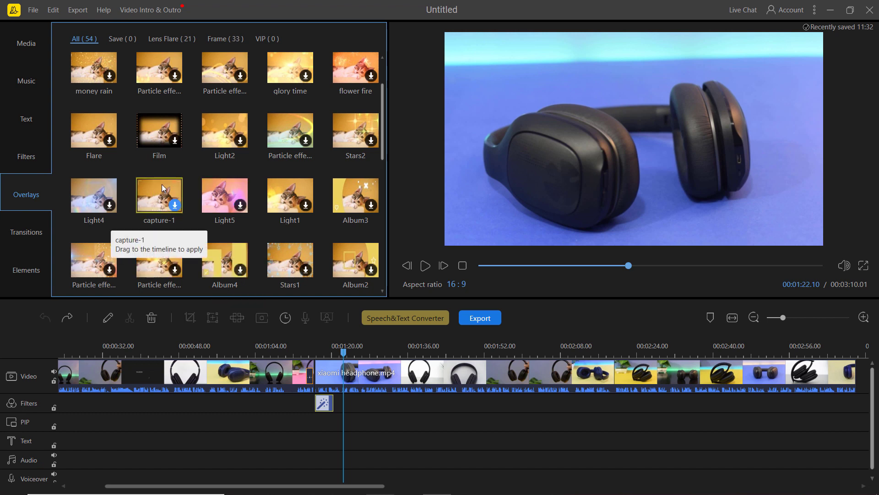
click(175, 205)
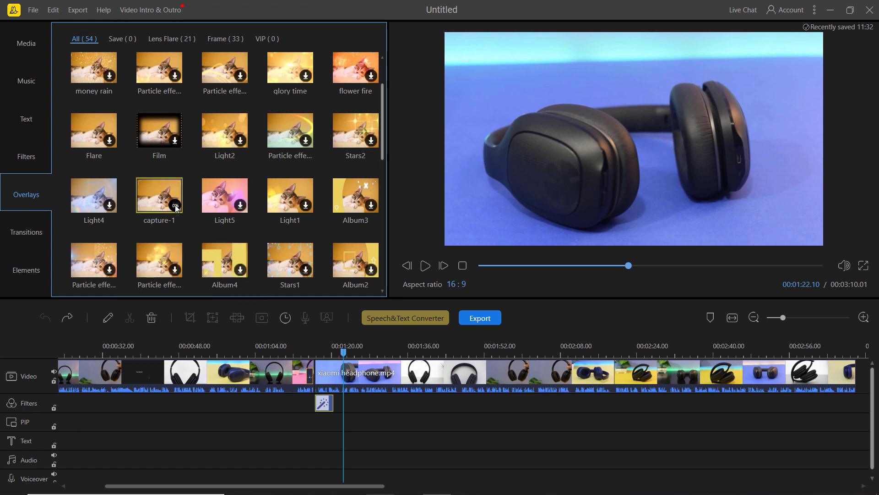
click(175, 205)
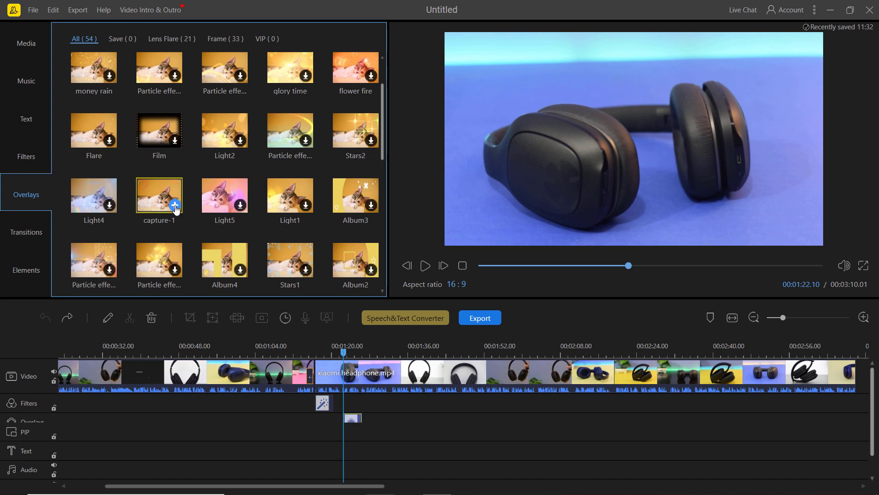
click(425, 265)
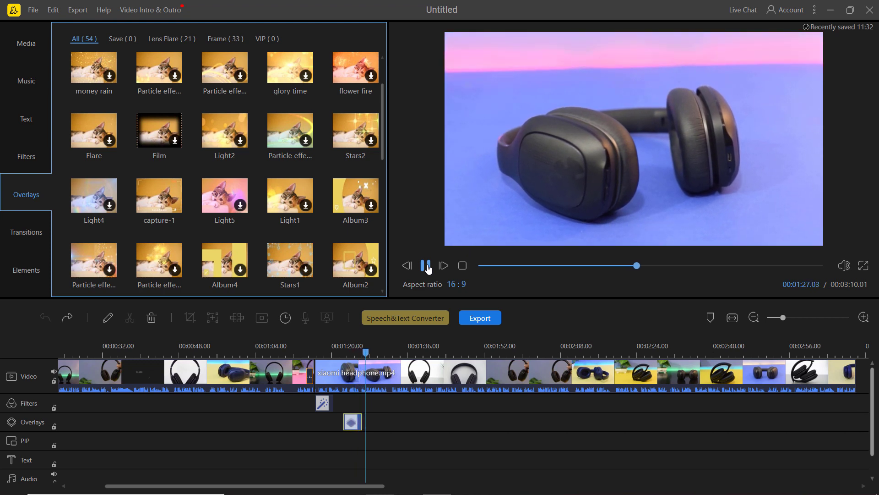
click(425, 266)
- Add the Overlay24 frame near 1:33 and stretch it from 4 to about 6 seconds
scroll(265, 116, down, 2)
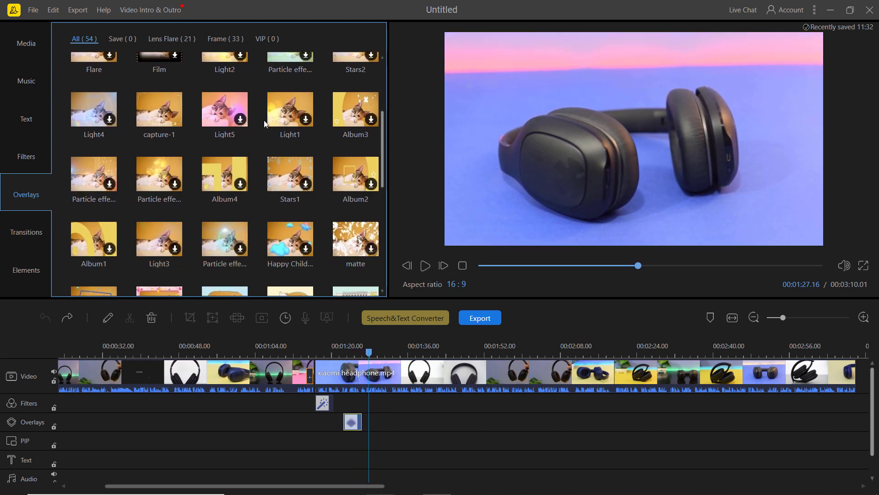
scroll(264, 123, down, 5)
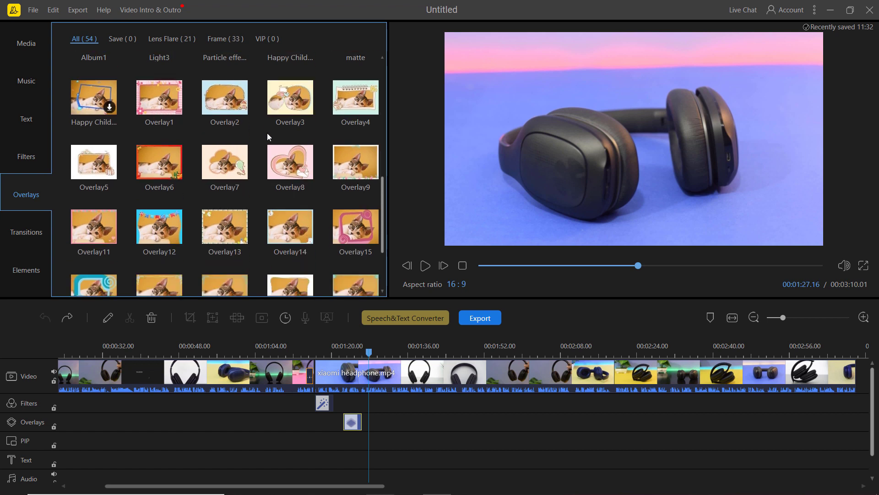
scroll(267, 133, down, 3)
click(399, 353)
click(305, 259)
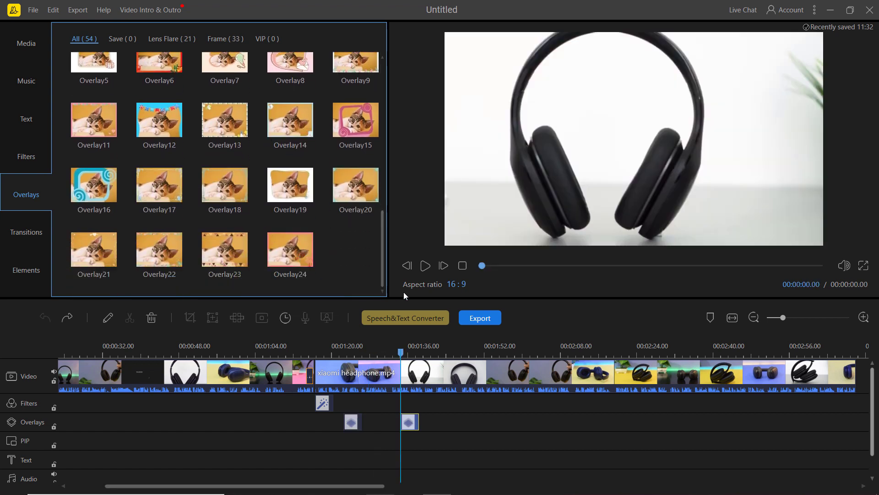
click(425, 266)
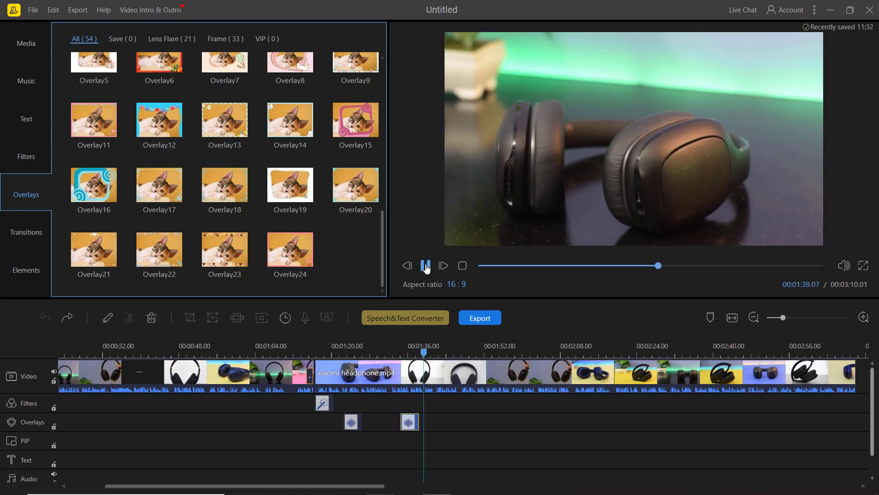
click(425, 265)
click(401, 422)
drag(398, 421, 389, 420)
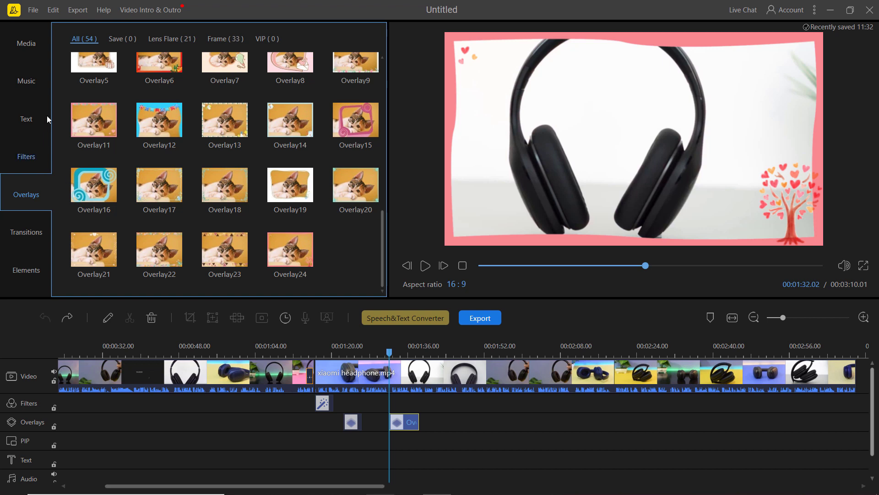
- Move the playhead back to 0:00 and add Summer Upbeat to the Audio track
click(19, 83)
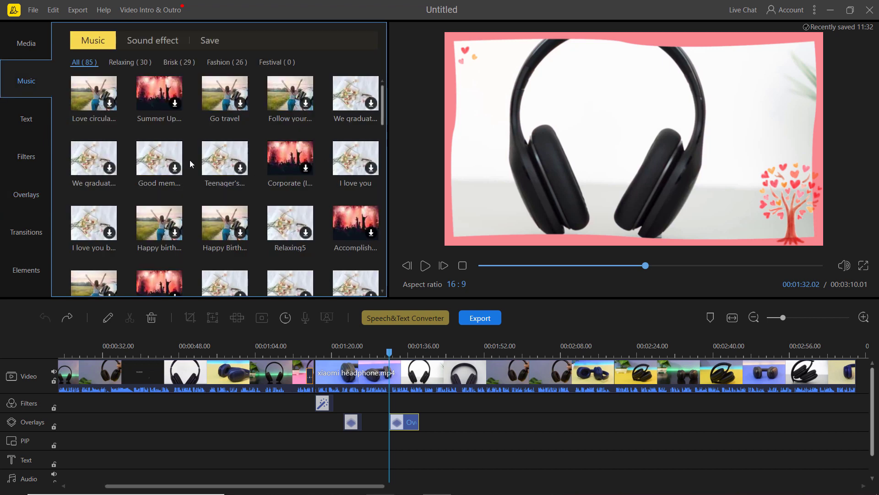
key(space)
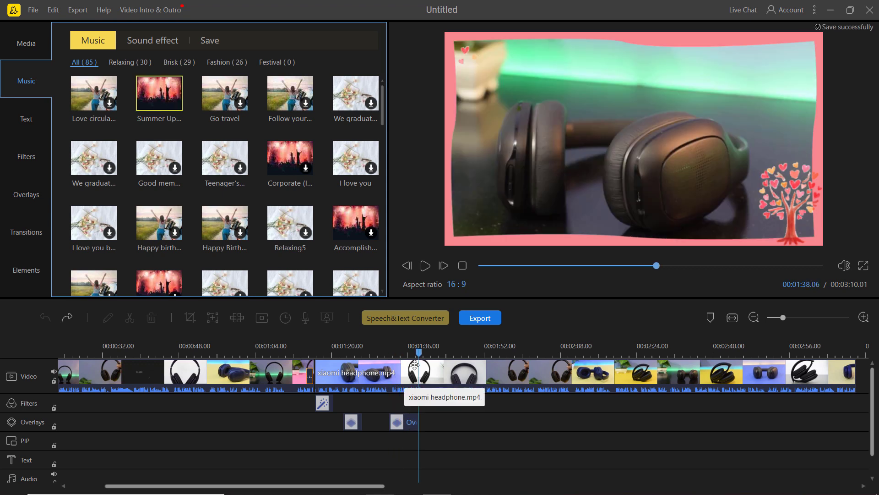
click(188, 372)
drag(84, 369, 42, 359)
click(751, 317)
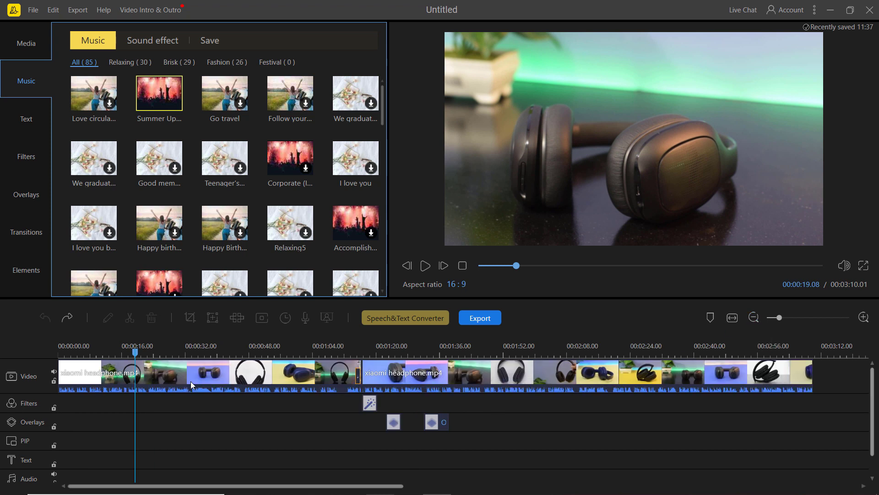
drag(119, 353, 59, 353)
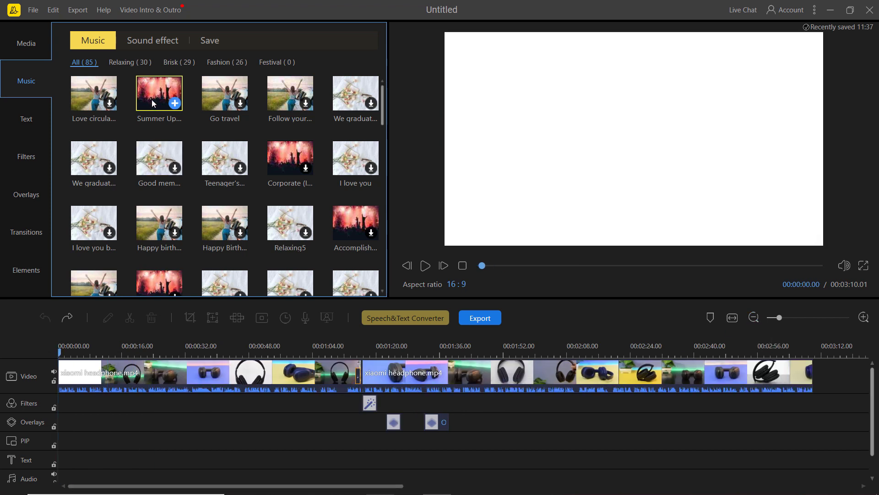
click(176, 104)
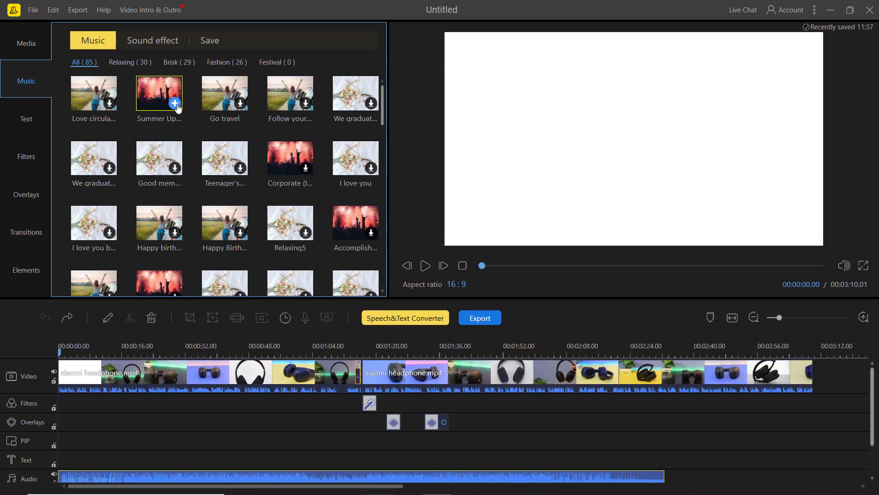
scroll(177, 468, down, 2)
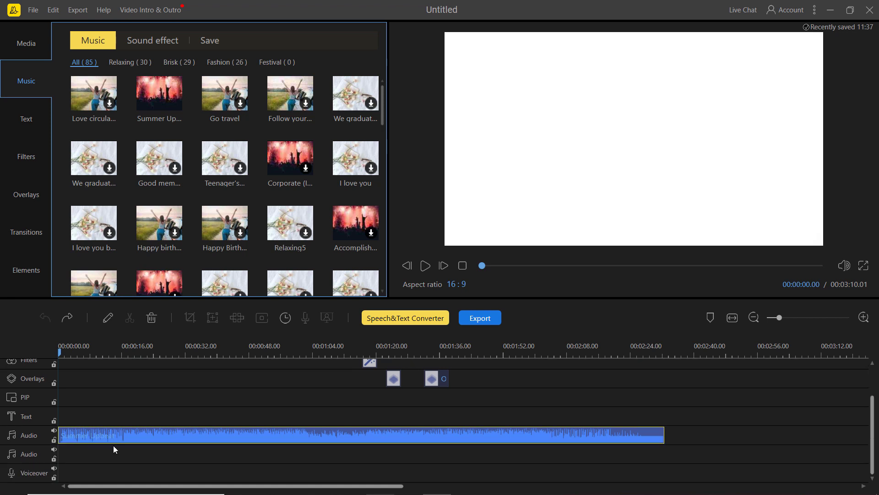
scroll(112, 444, up, 1)
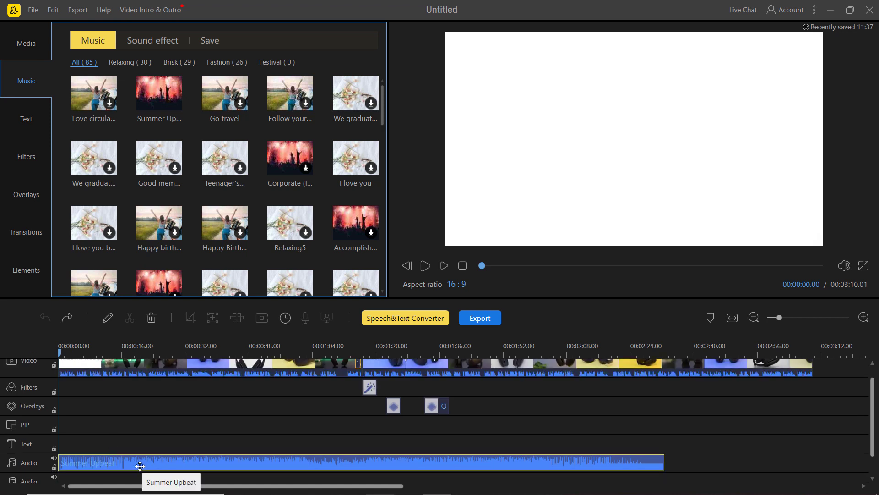
scroll(140, 466, down, 1)
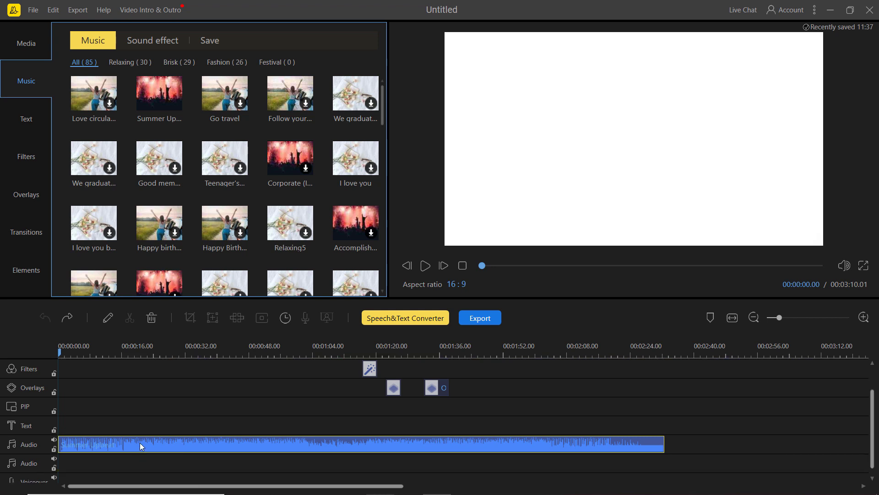
- Set the audio clip to volume 14 with a 0.28s fade in and 0.48s fade out
double_click(140, 443)
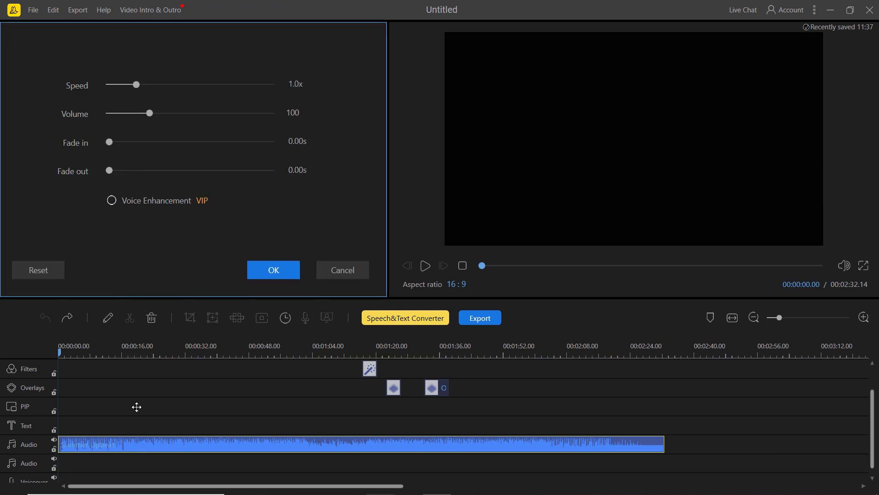
drag(149, 117, 127, 116)
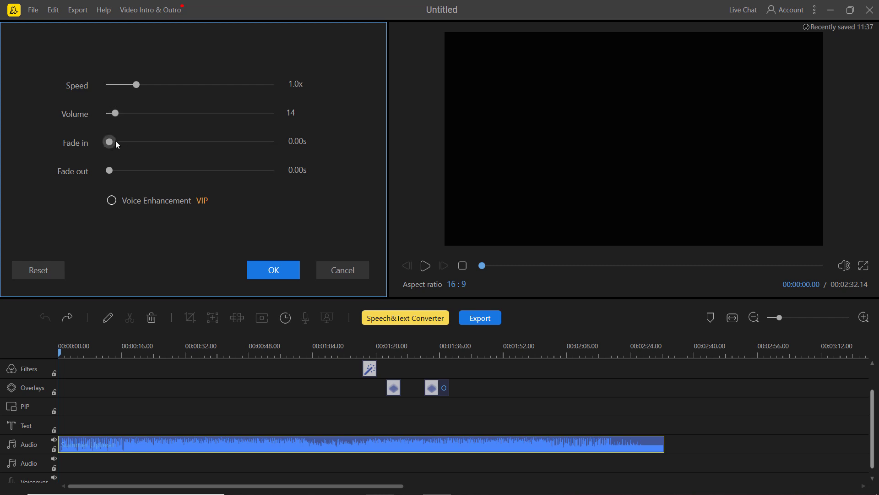
drag(119, 143, 125, 172)
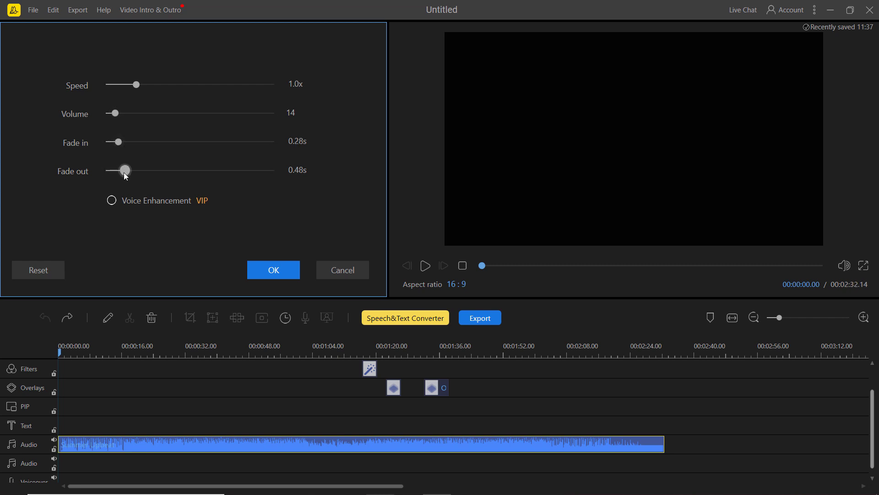
click(275, 270)
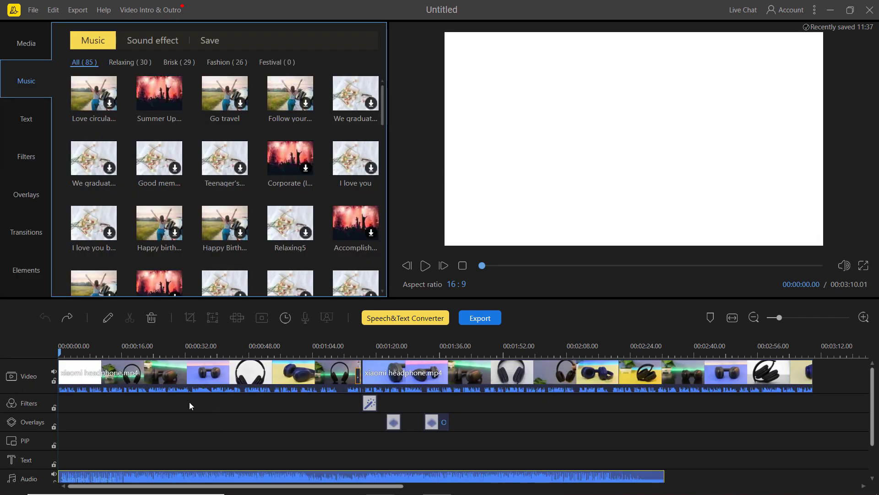
- Import the Take It Easy - MBB music file into the media library
click(88, 355)
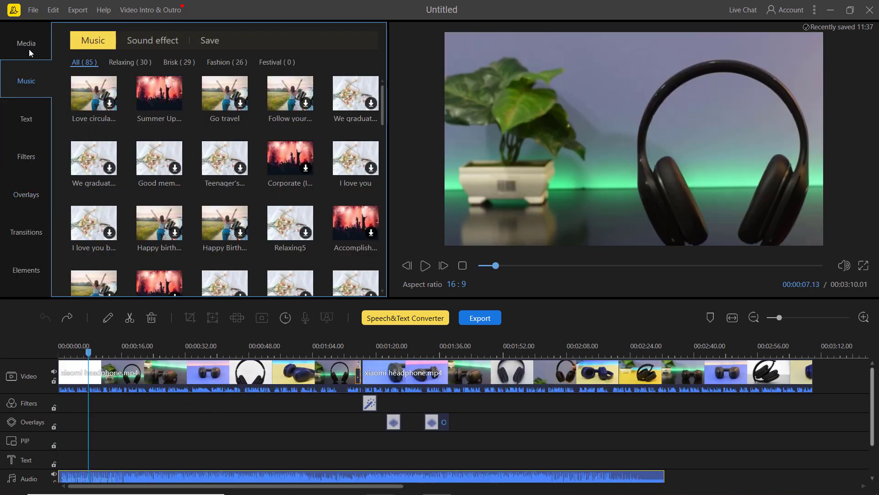
click(29, 44)
click(162, 193)
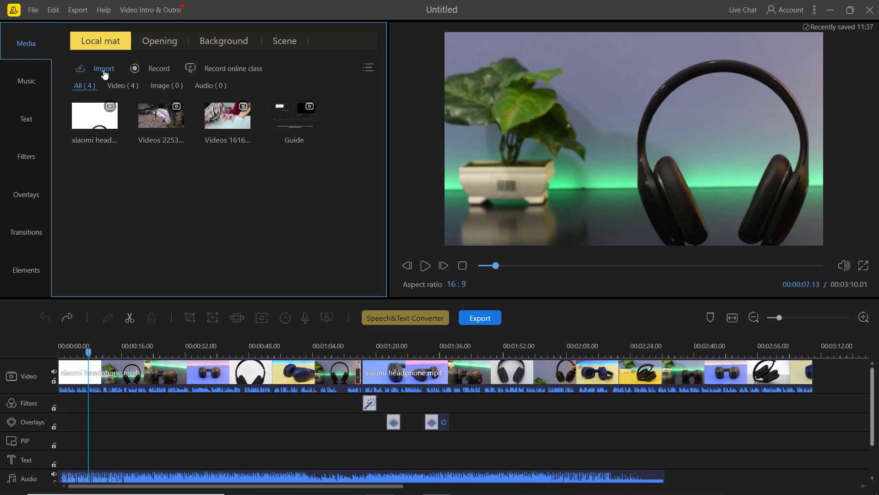
click(101, 85)
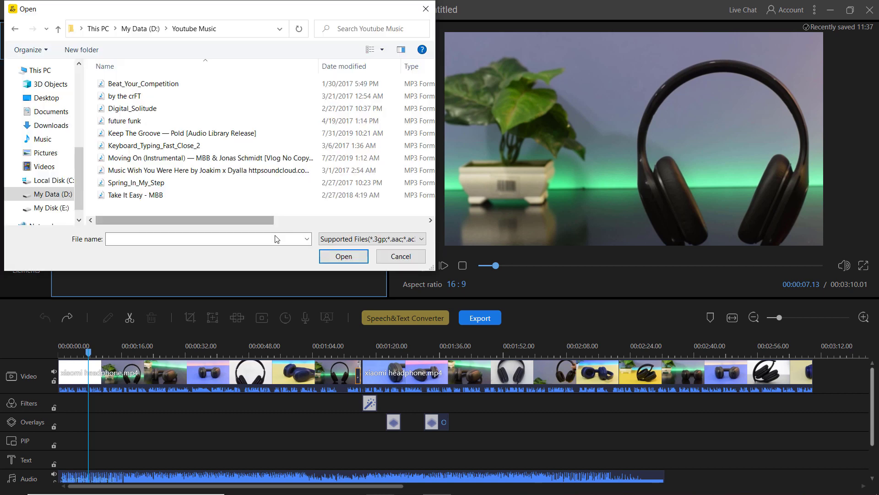
click(151, 195)
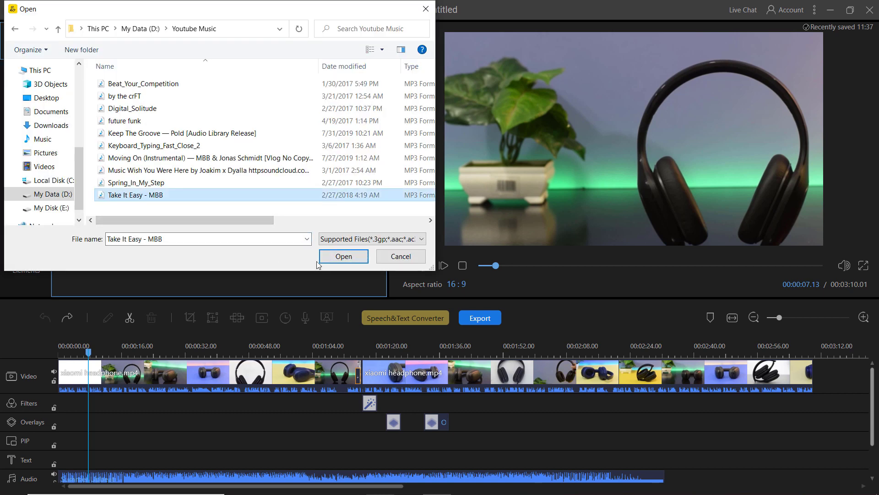
click(342, 256)
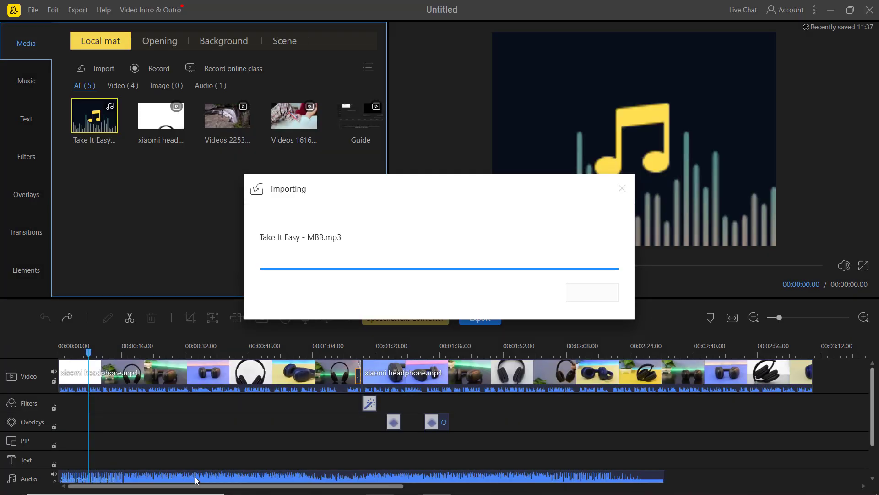
scroll(194, 400, down, 1)
- Swap the old audio for Take It Easy - MBB, trimmed to end with the video at 3:10.01
click(151, 317)
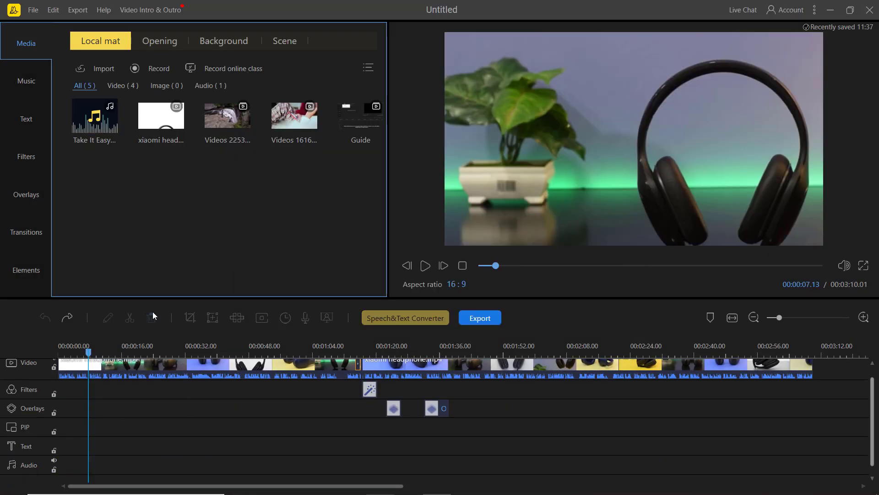
drag(95, 115, 58, 455)
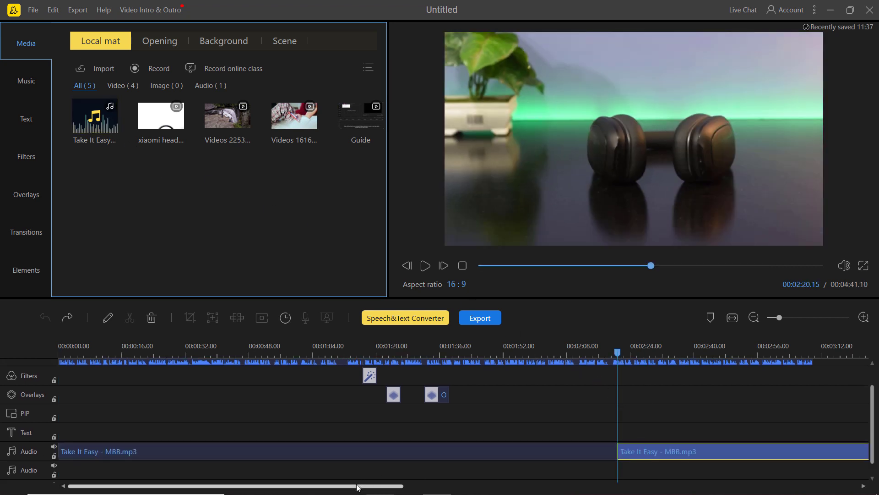
drag(358, 487, 499, 483)
click(451, 351)
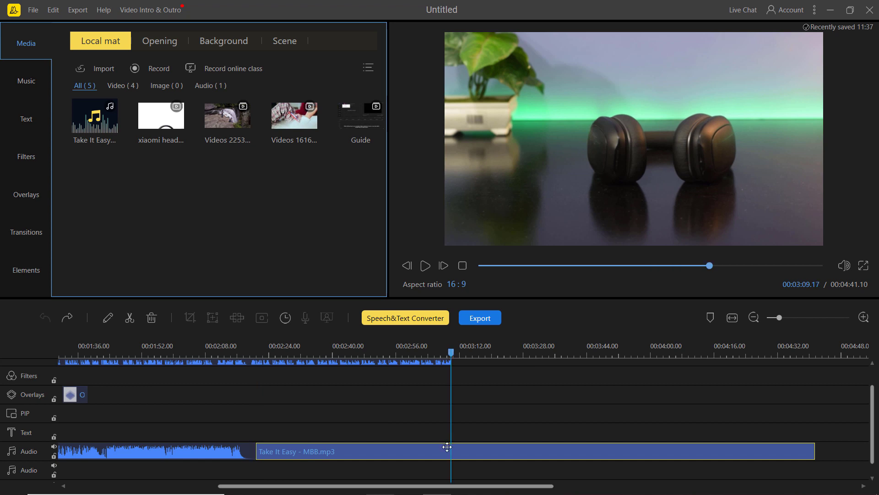
click(130, 317)
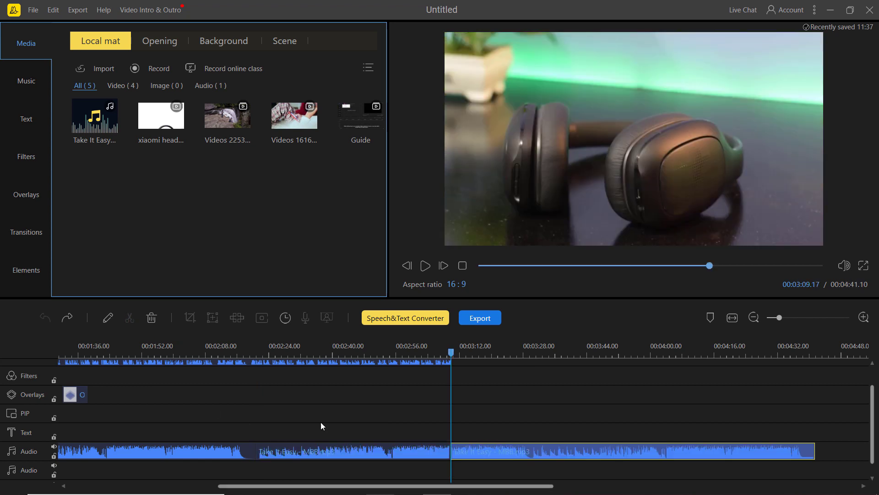
click(151, 317)
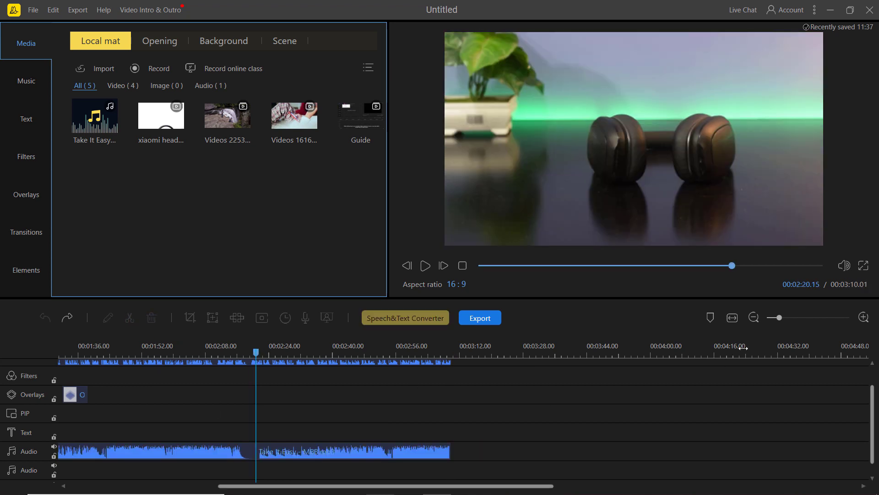
click(754, 318)
scroll(636, 416, up, 2)
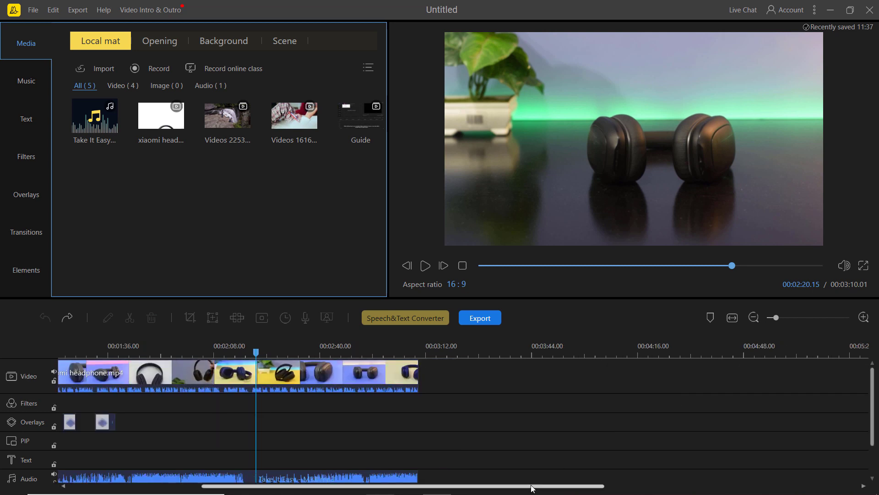
drag(531, 487, 322, 492)
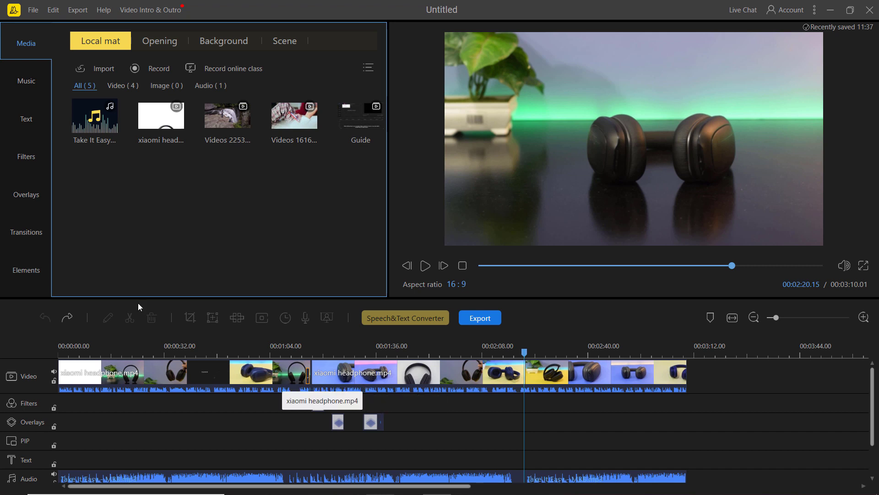
- Download the Lowthrid4 lower-third title template and add it at the playhead
click(29, 118)
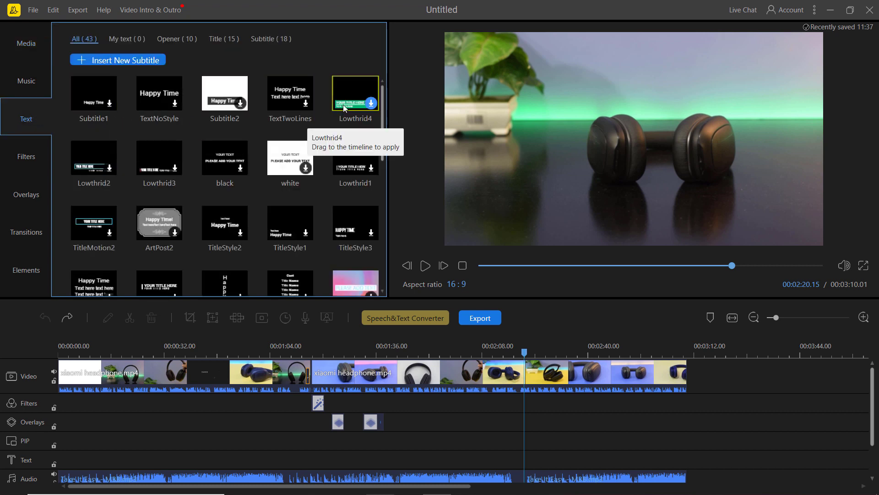
click(375, 106)
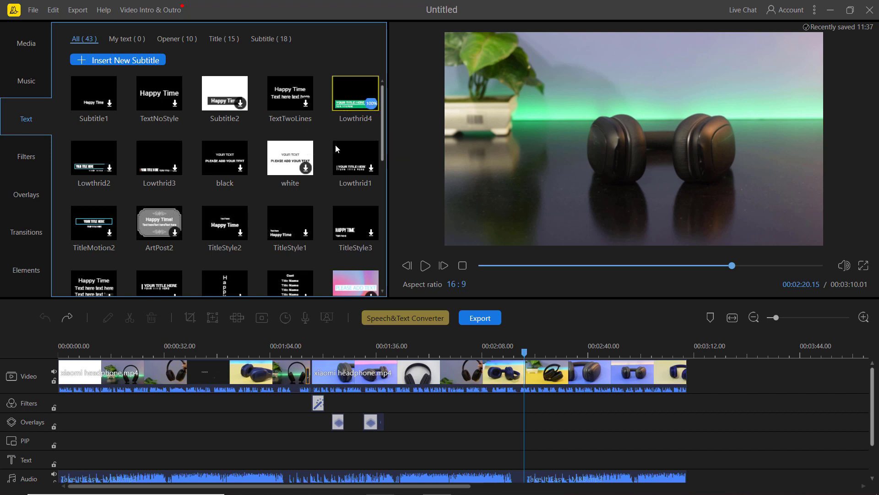
scroll(335, 148, down, 3)
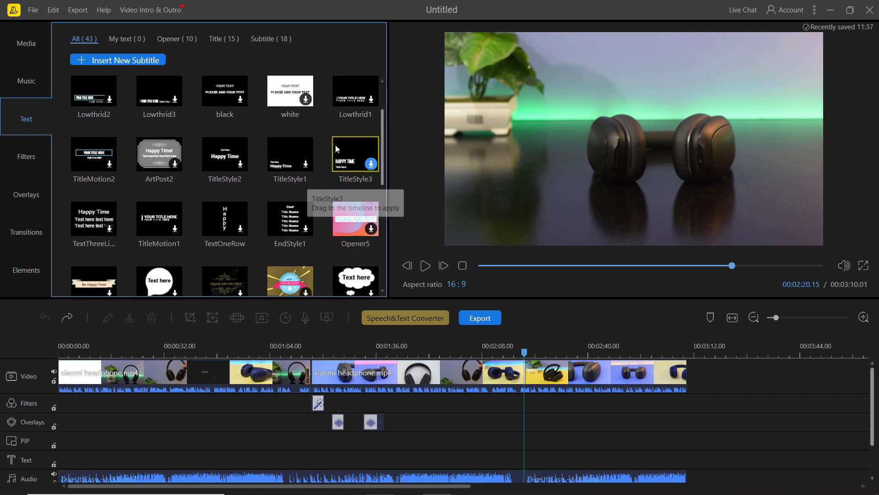
scroll(335, 145, up, 3)
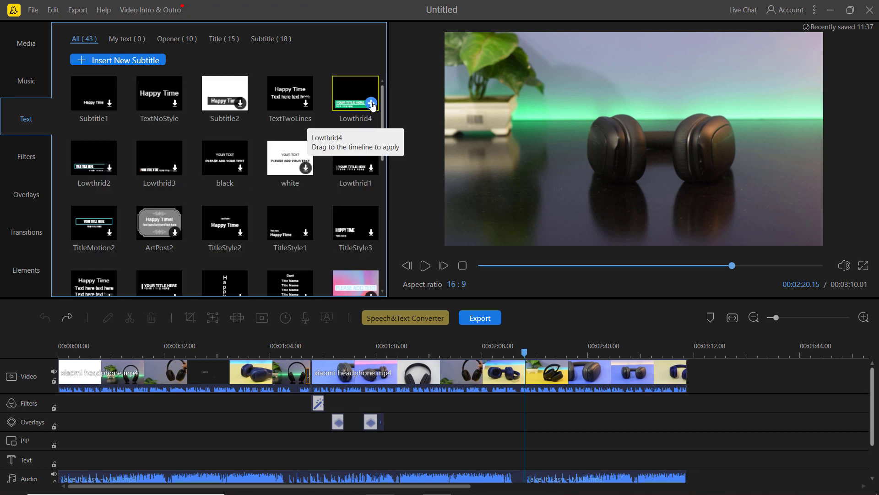
click(372, 103)
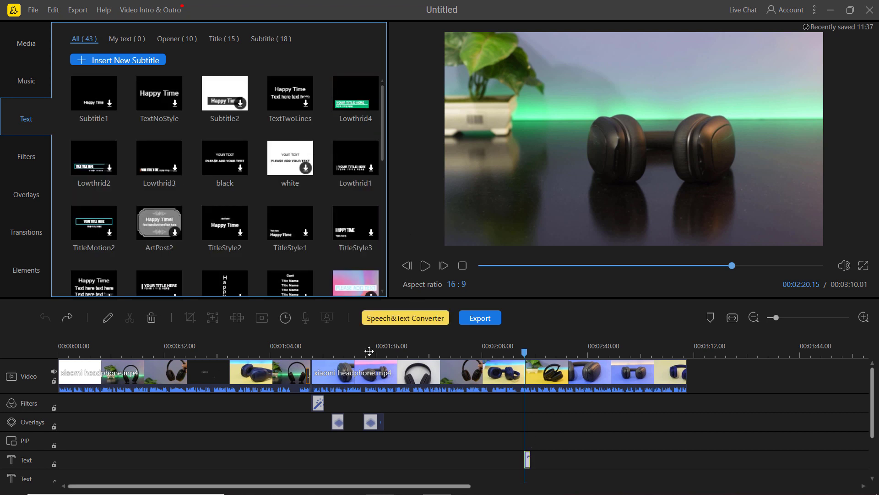
- Zoom the timeline, preview the YOUR TITLE HERE title around 2:20, and select its clip
click(864, 317)
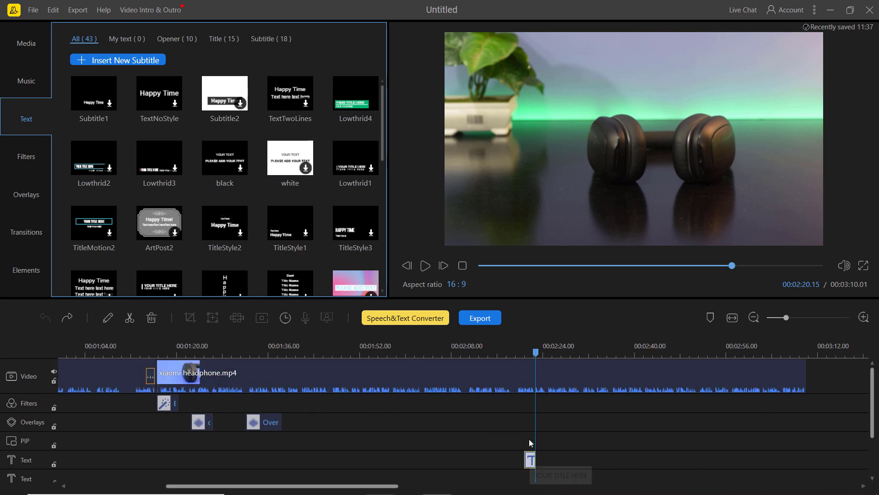
drag(534, 355, 521, 353)
click(425, 265)
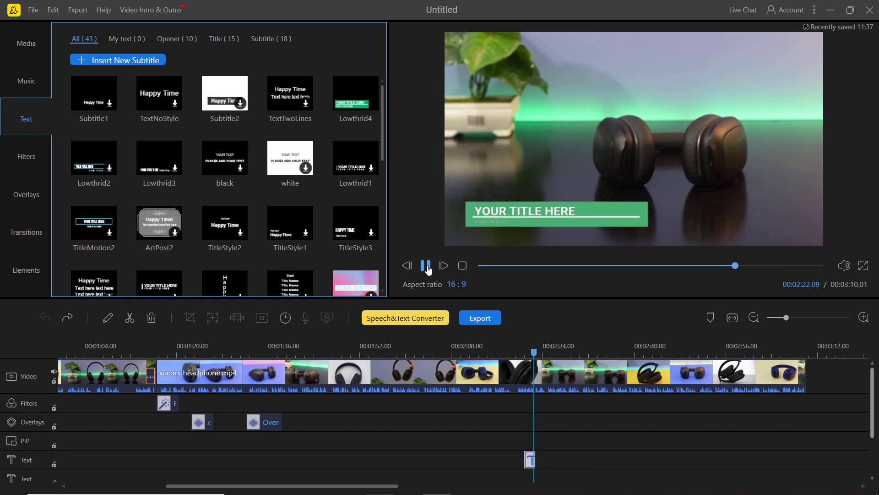
click(425, 265)
drag(537, 352, 529, 352)
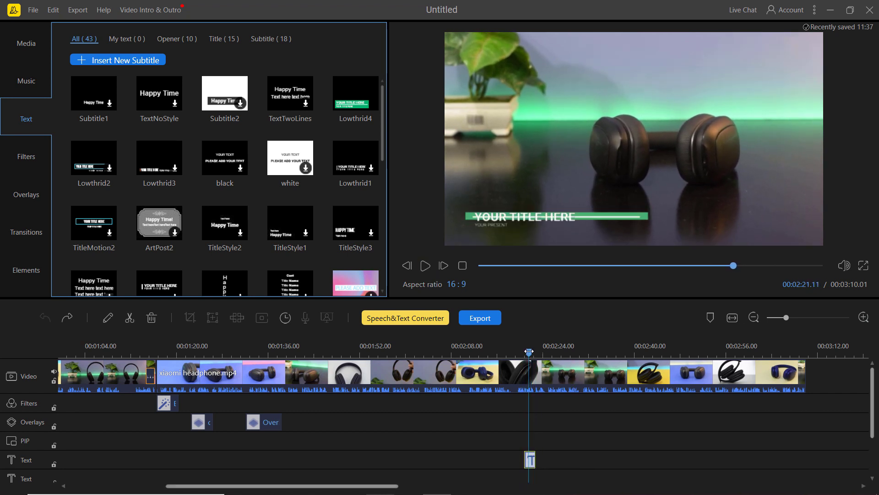
click(531, 463)
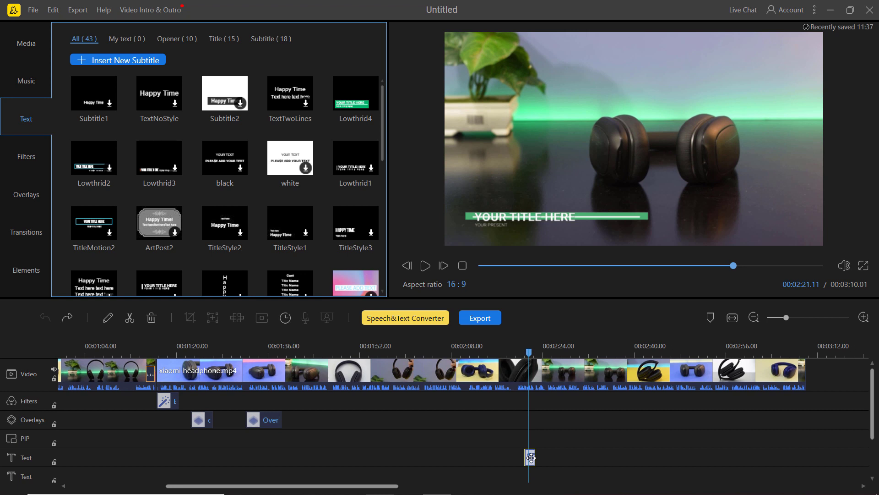
- Replace YOUR TITLE HERE with the presenter's name and set the font size to 44
double_click(530, 457)
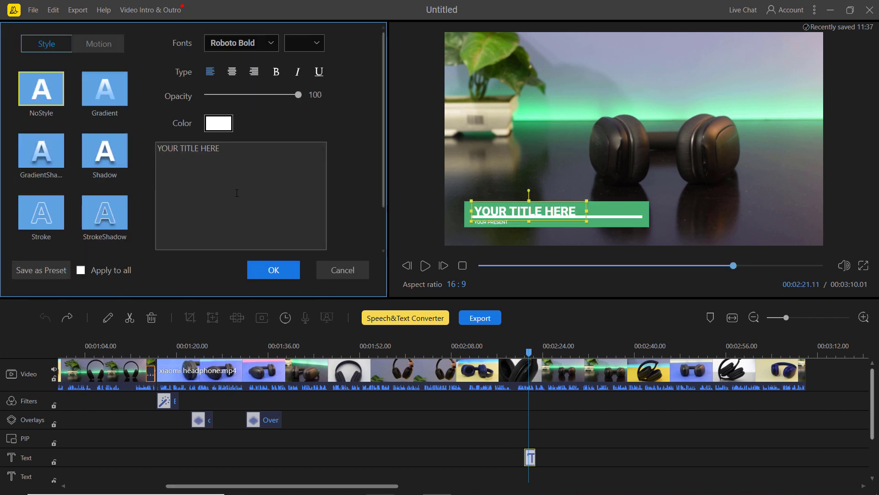
key(ctrl+a)
text(Fahed Zaman)
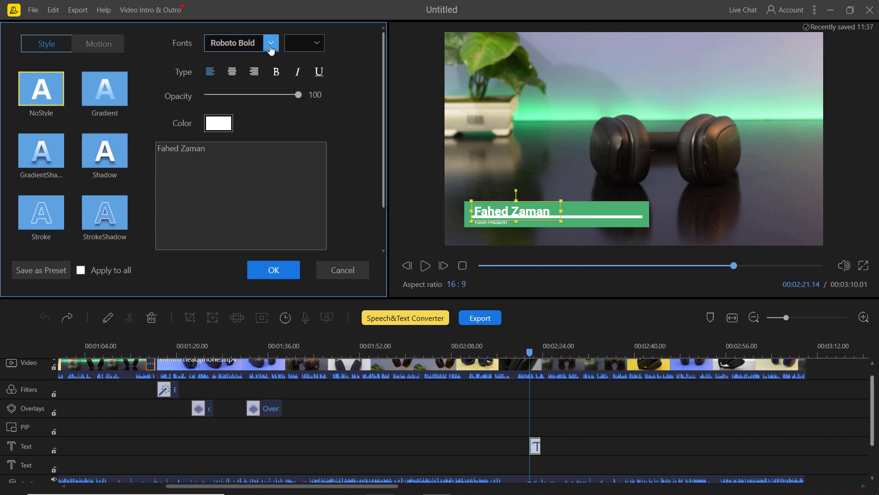
click(271, 43)
scroll(266, 152, up, 5)
scroll(266, 183, down, 8)
scroll(262, 167, up, 4)
scroll(263, 167, up, 3)
click(304, 42)
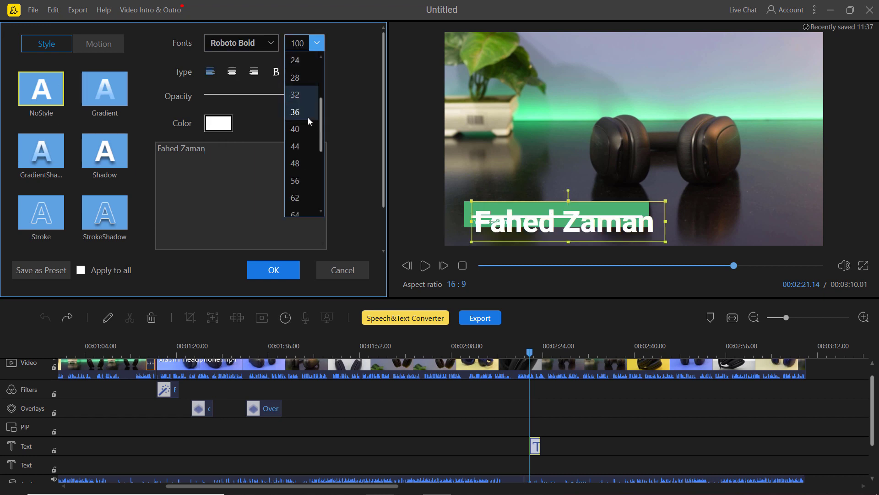
click(302, 146)
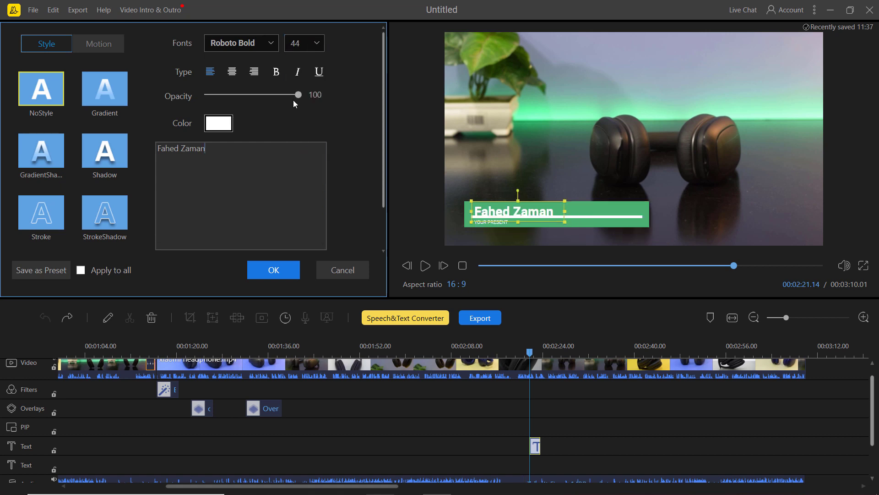
- Keep title opacity at 100 and italic off, then apply the style changes
mouse_move(295, 101)
mouse_down()
mouse_move(286, 96)
mouse_move(303, 96)
mouse_up()
click(297, 72)
click(297, 72)
click(99, 44)
scroll(104, 255, down, 5)
click(270, 271)
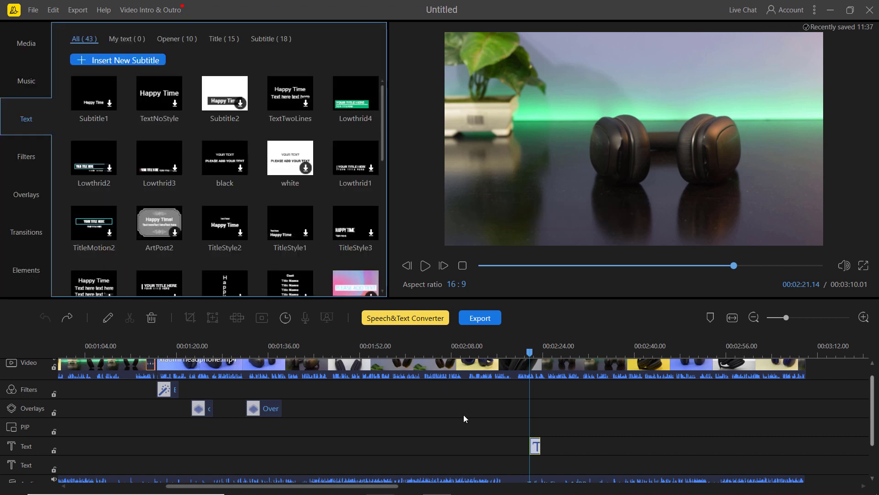
- Preview the name title, then move the playhead to 02:36
click(425, 266)
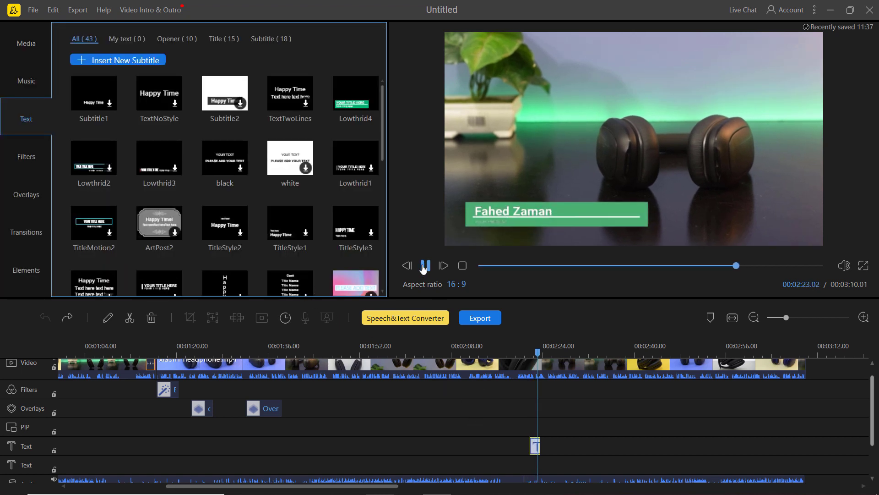
click(425, 266)
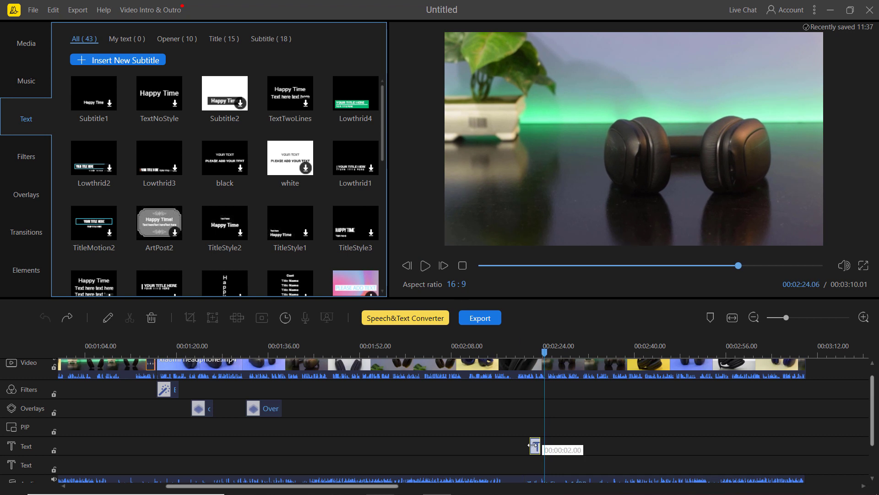
click(533, 446)
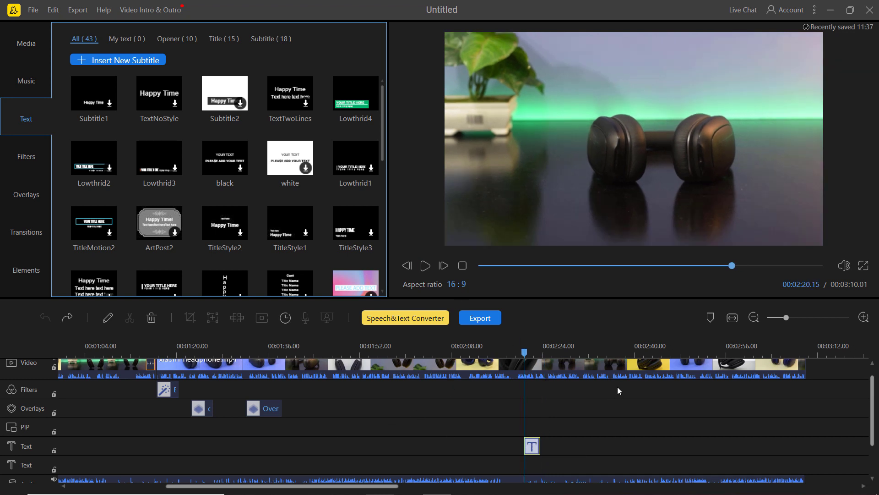
click(612, 353)
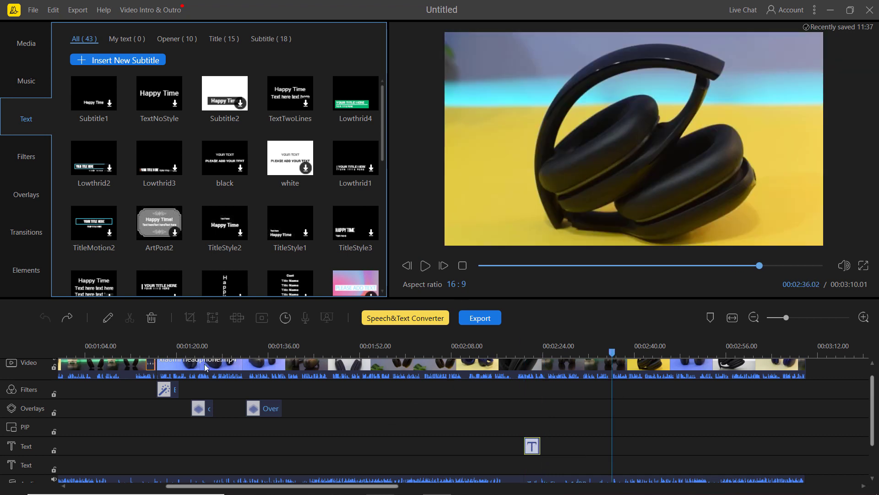
- Download the smileys1 sticker from Elements and add it at the playhead
click(19, 271)
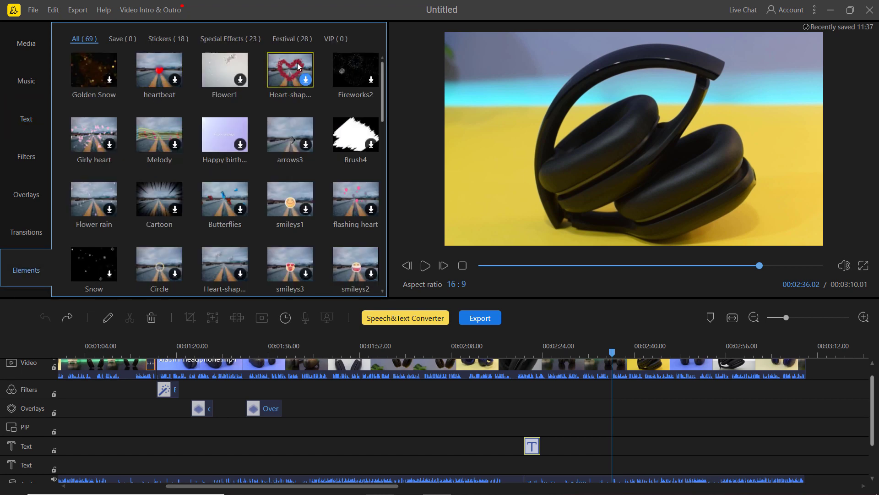
scroll(260, 200, down, 4)
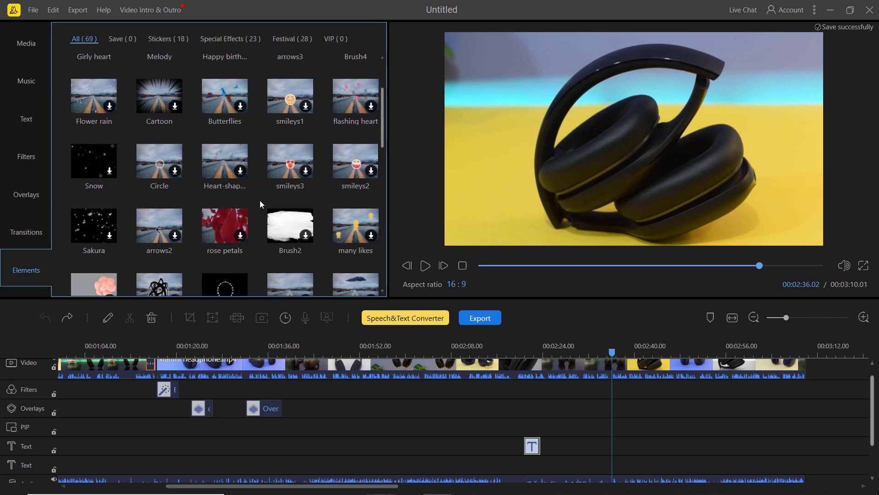
scroll(259, 200, up, 4)
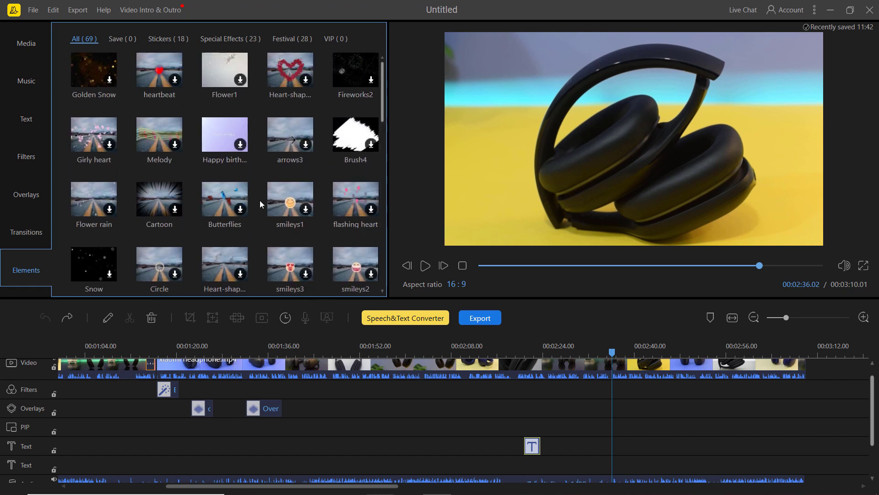
click(290, 192)
scroll(293, 195, down, 1)
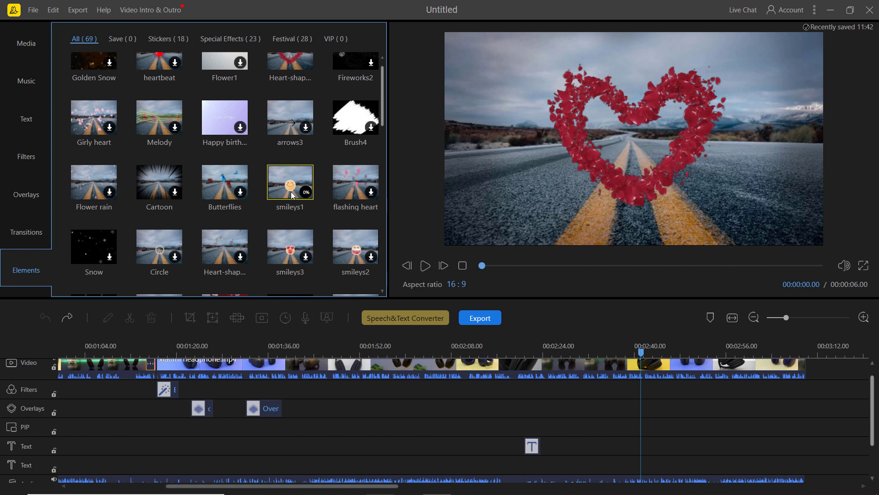
click(306, 193)
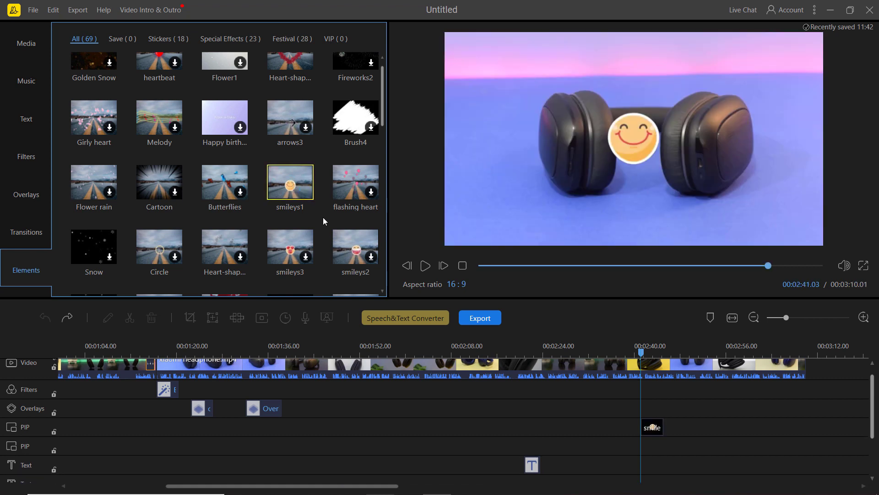
- Reposition the smiley to the frame's top-left corner and replay from about 02:40
click(425, 268)
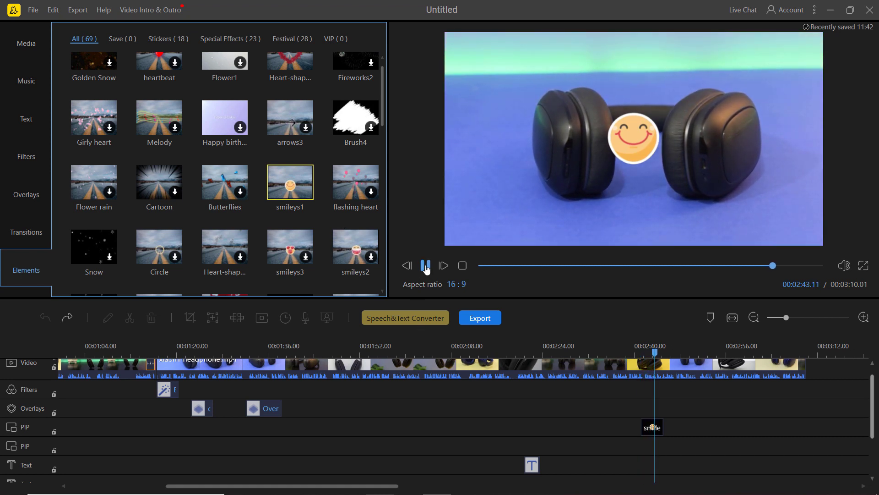
click(426, 268)
click(654, 427)
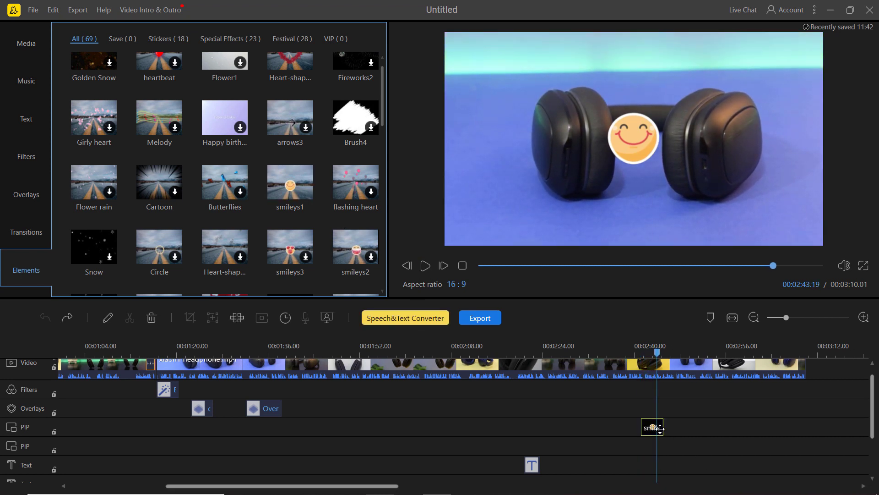
double_click(628, 141)
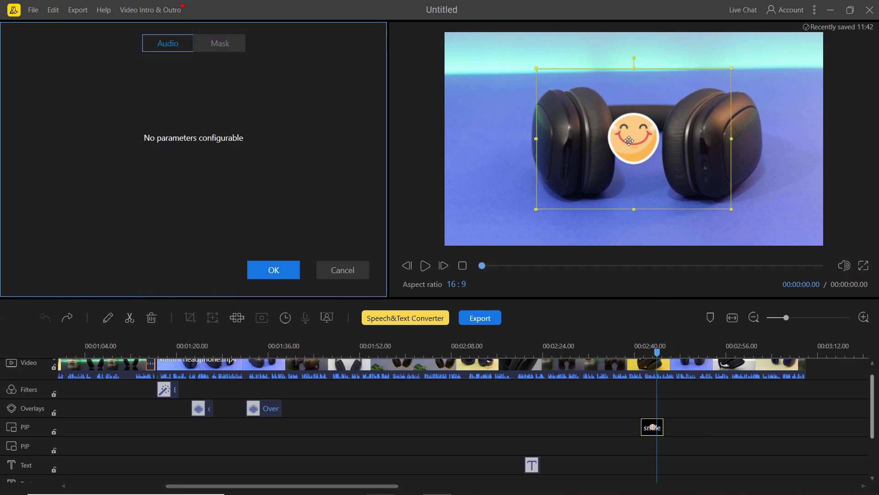
drag(630, 141, 512, 97)
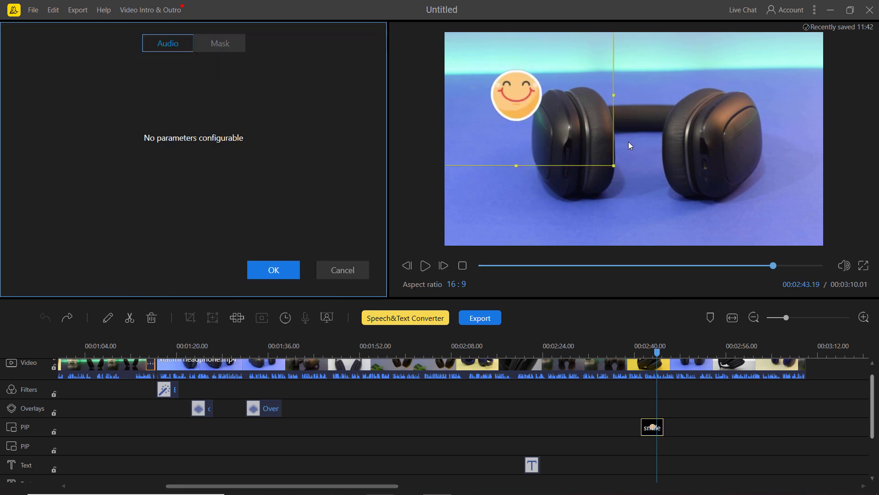
click(274, 269)
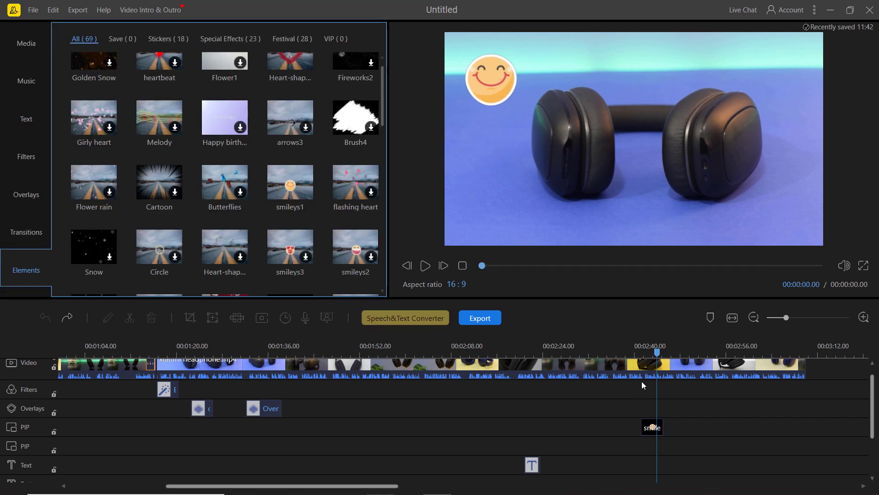
click(637, 354)
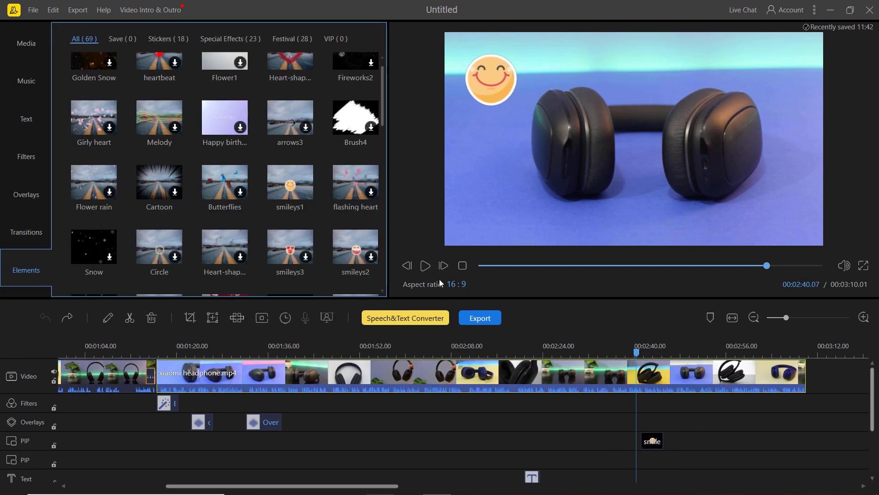
click(427, 268)
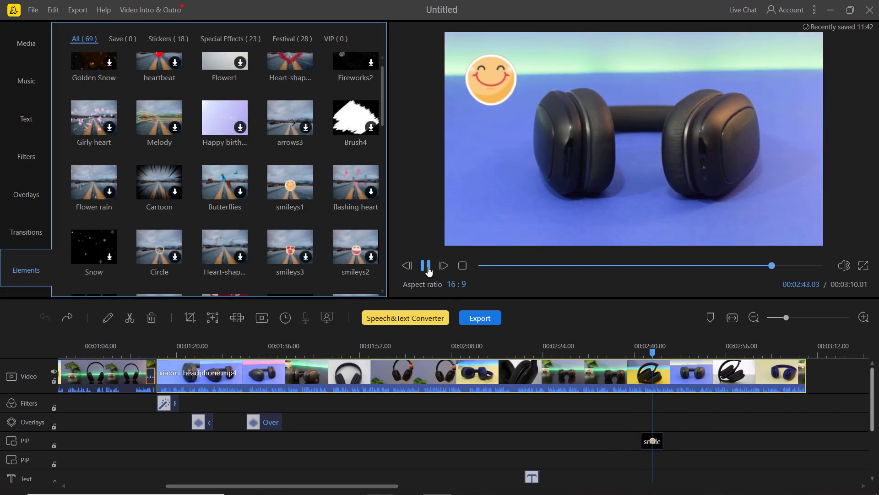
- Pause playback and paste a 4-second clip after the playhead, extending the video to 03:14
click(428, 270)
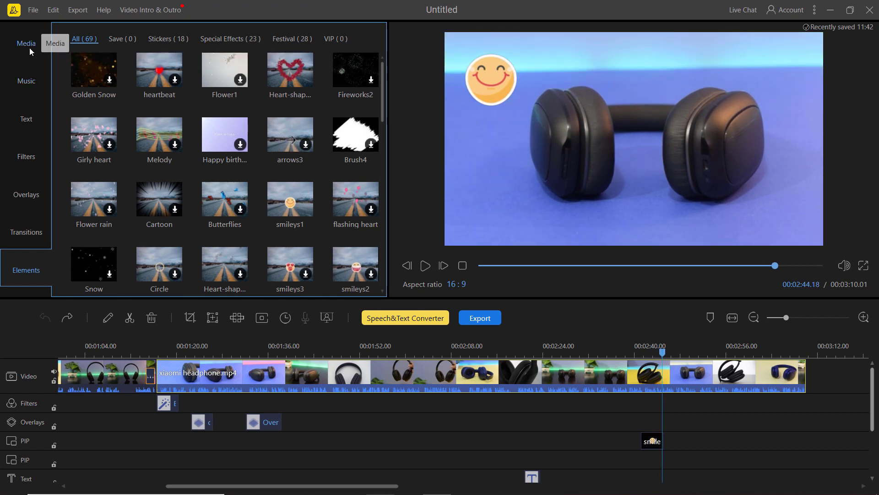
click(29, 48)
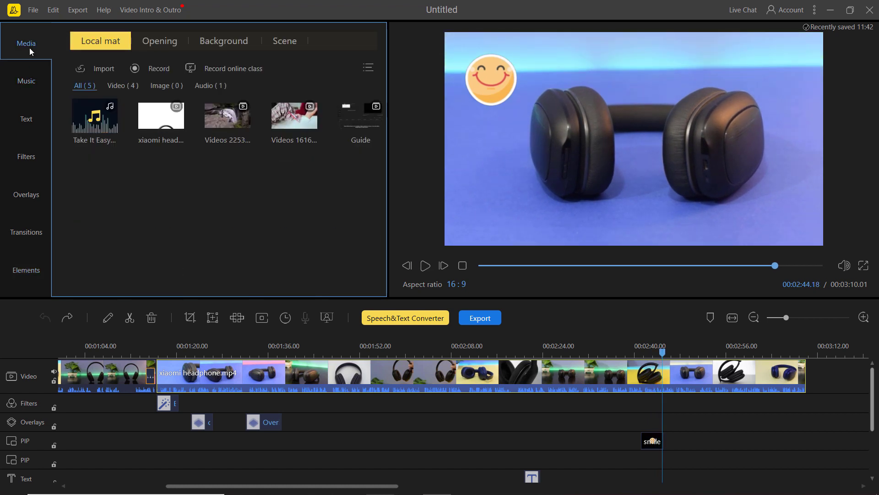
click(154, 70)
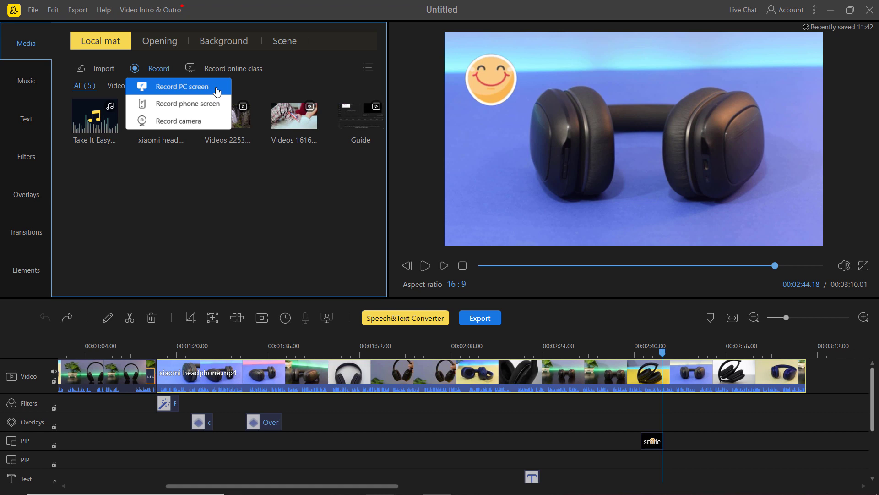
click(272, 177)
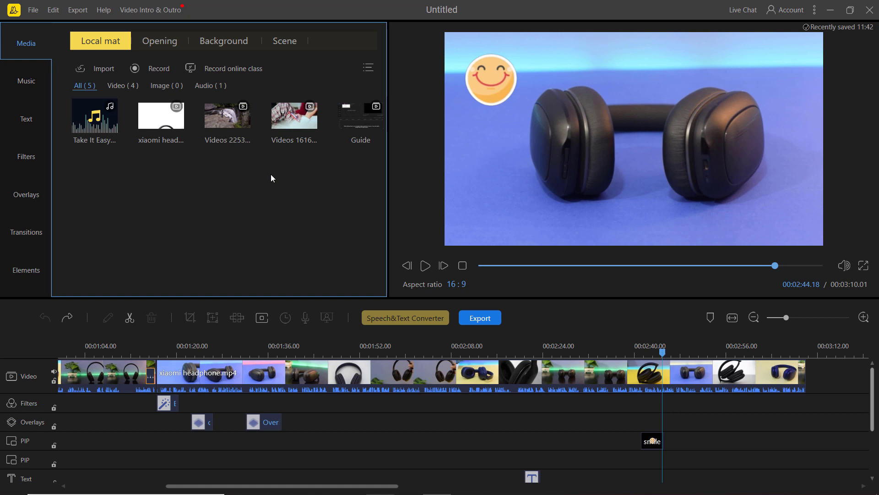
key(ctrl+v)
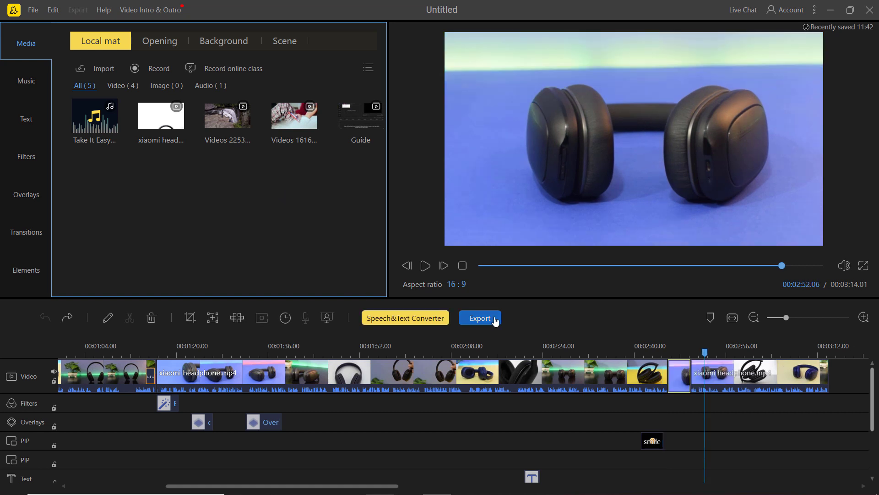
- Export the video as MyVideo in MP4 format at High quality
click(495, 320)
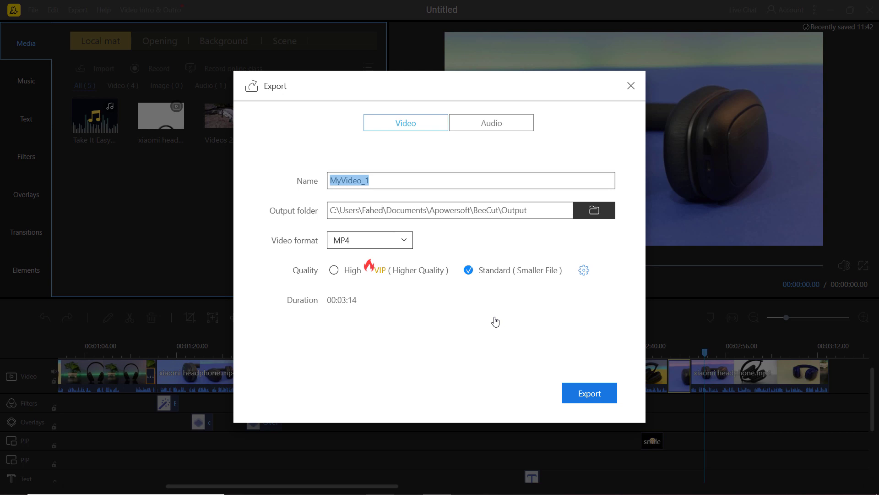
click(382, 181)
key(BackSpace)
key(BackSpace)
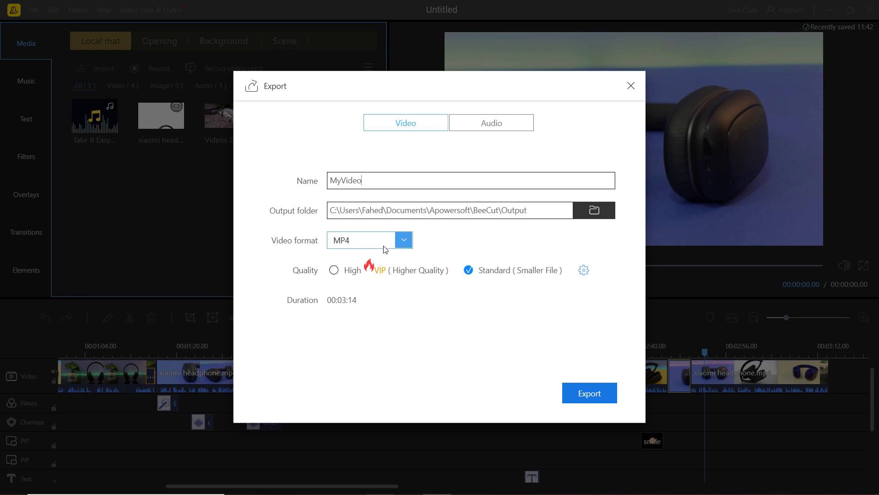
click(400, 239)
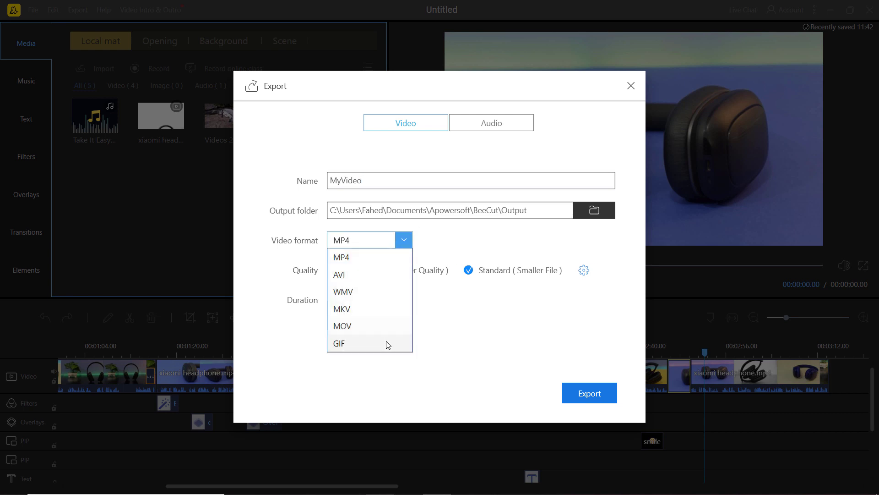
click(379, 257)
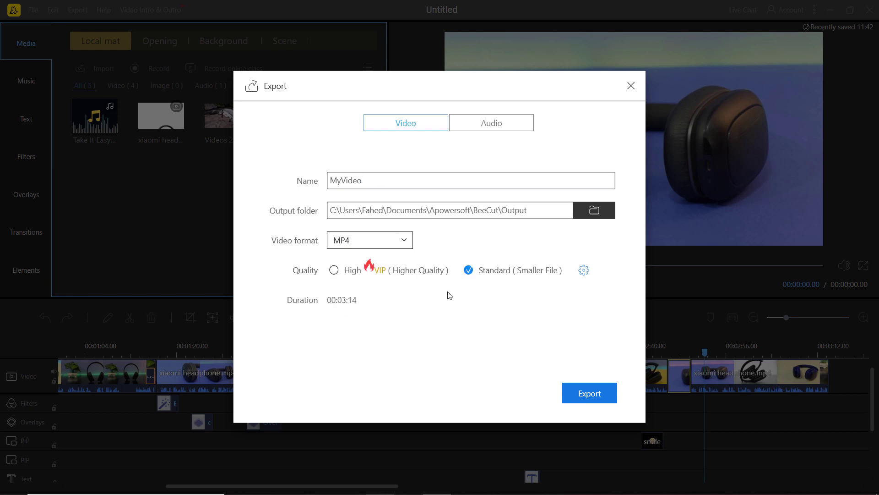
click(335, 274)
click(570, 400)
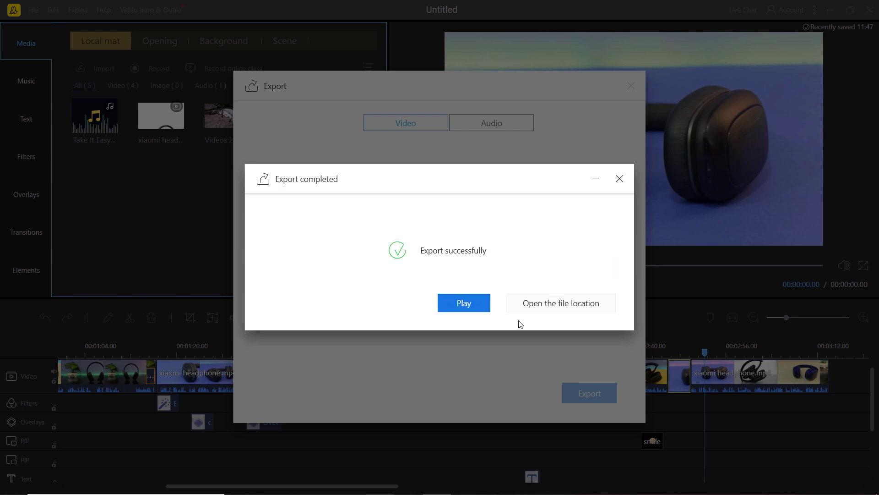
- Open the output folder containing the exported MyVideo.mp4
click(546, 309)
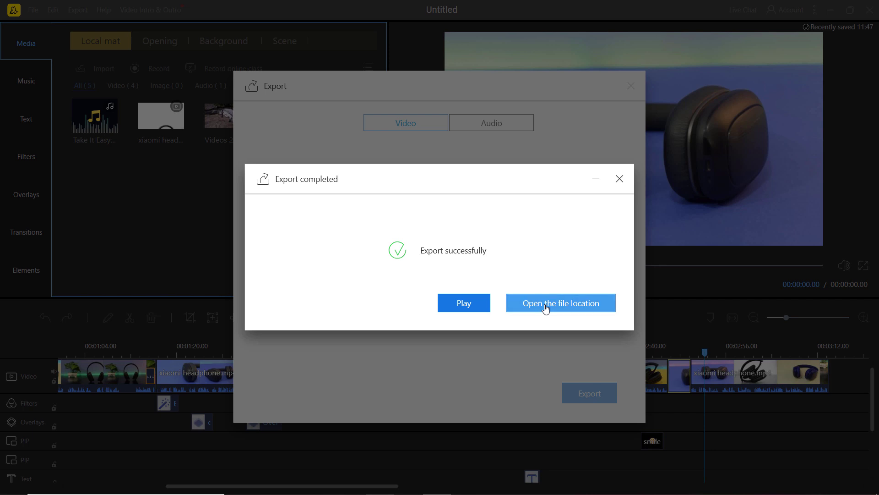